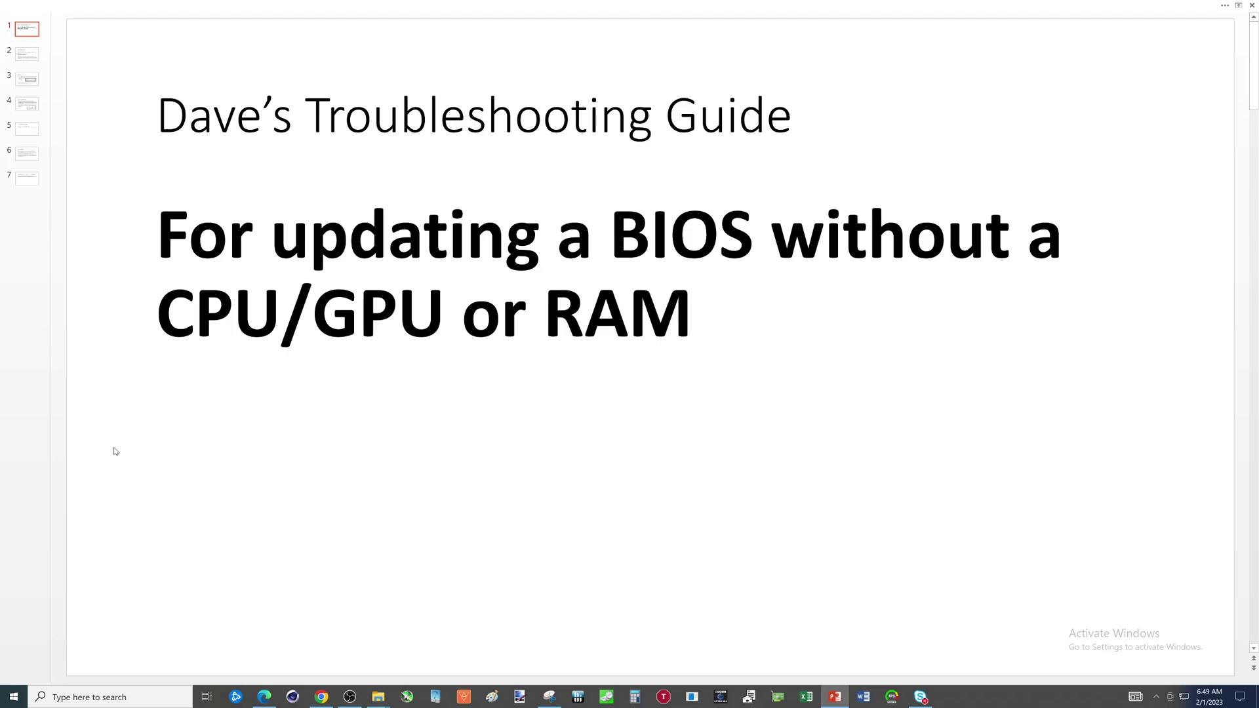
Show the USB Thumb drive slide, then switch to Chrome and highlight the FAT32 flash drive requirement in the Z690 Pro RS manual
key("Page_Down")
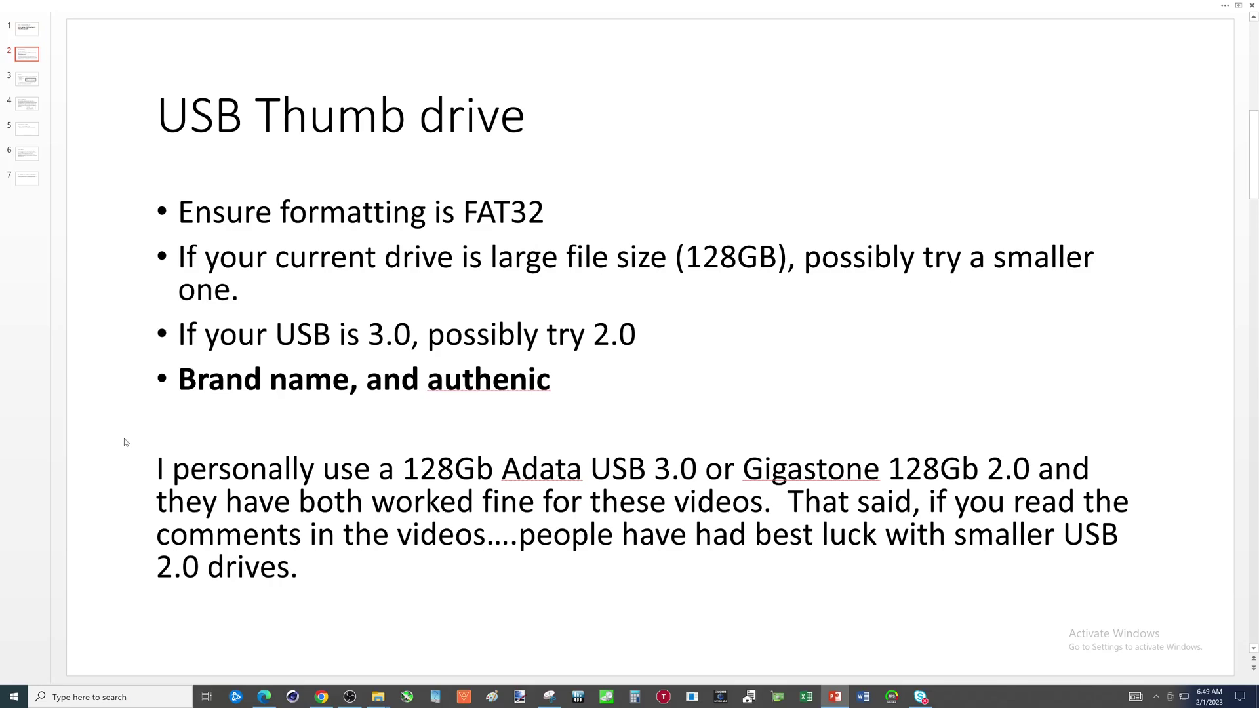
left_click(322, 698)
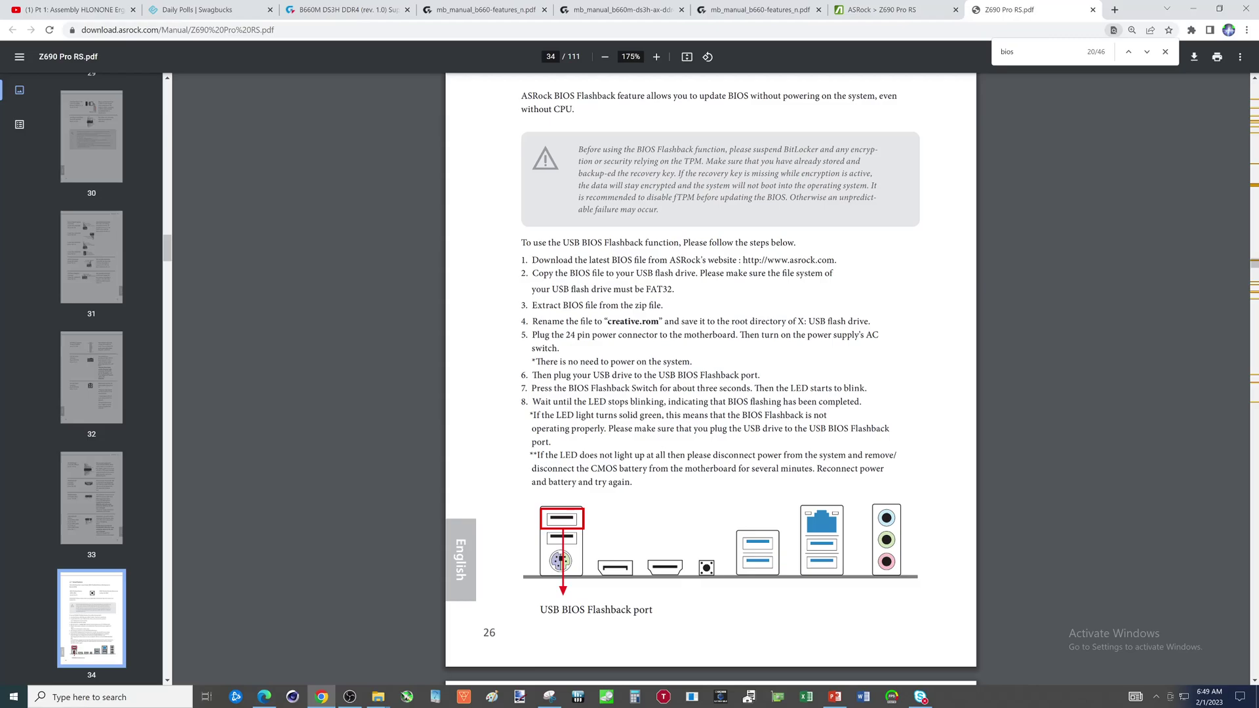
left_click_drag(553, 289, 674, 289)
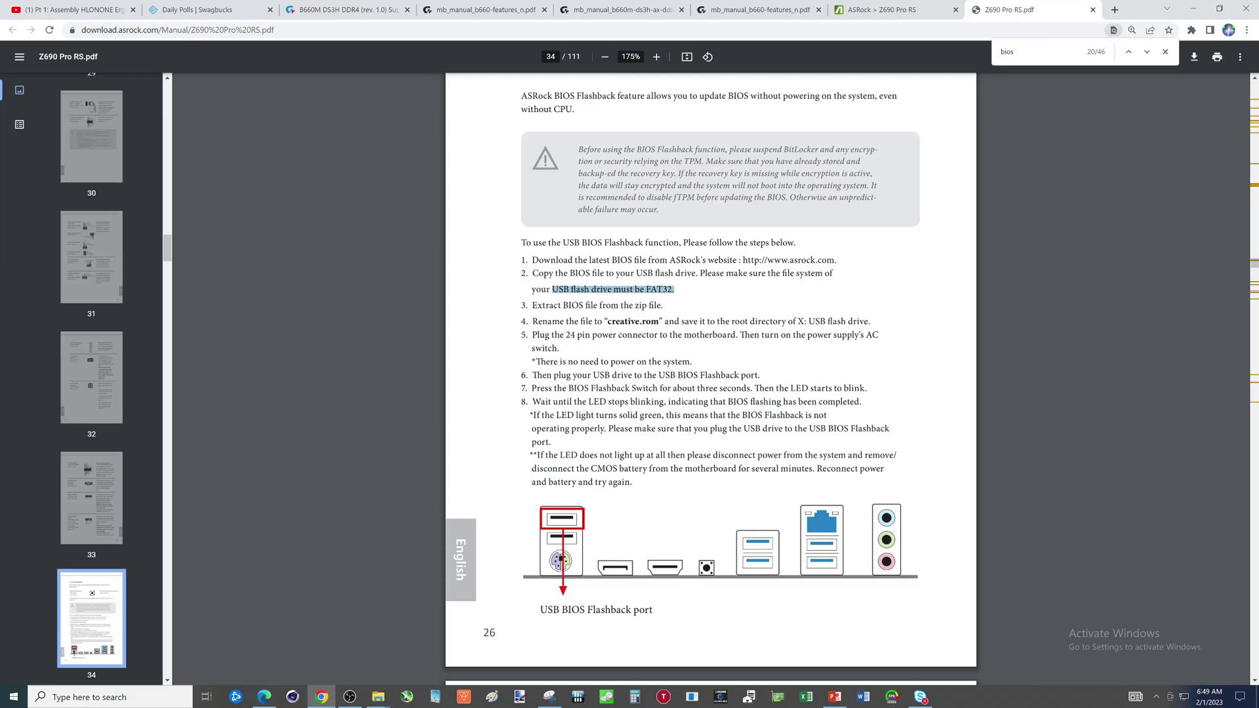
Bring up the Gigabyte B660 features manual at 175% zoom and highlight the Q-Flash Plus note requiring the FAT32 file system
left_click(747, 10)
left_click(652, 56)
left_click(653, 56)
left_click(653, 57)
left_click(655, 56)
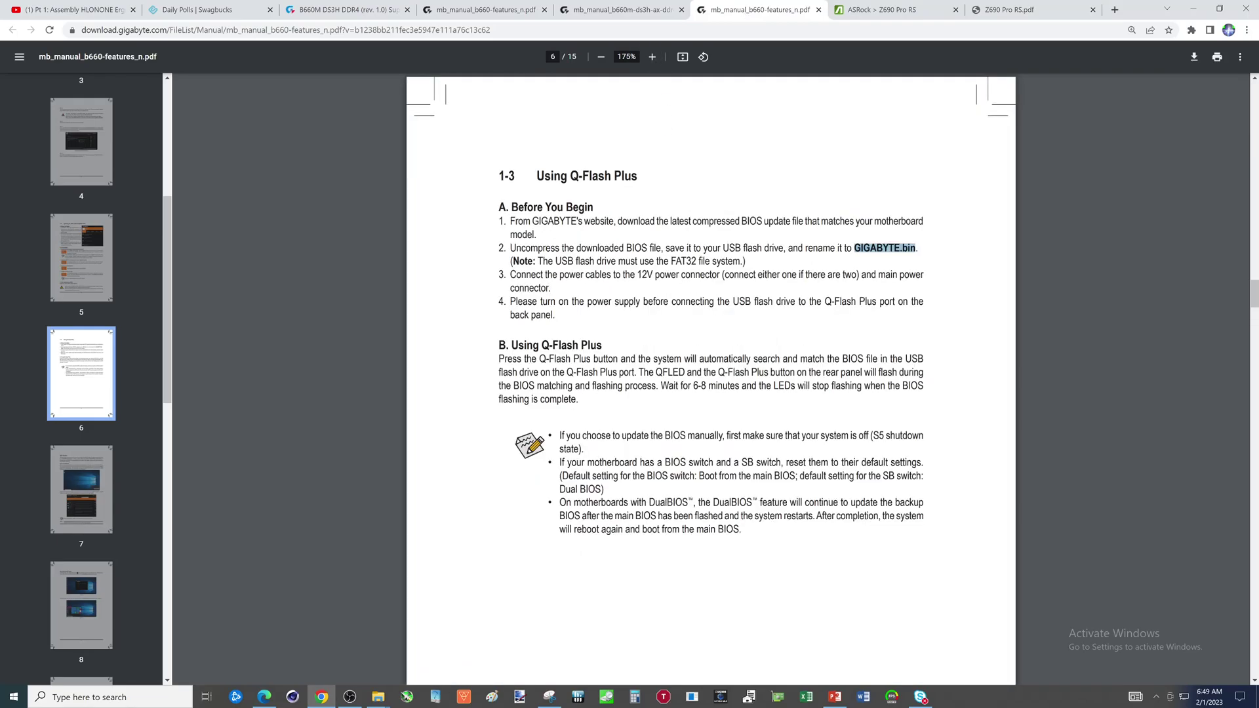
left_click_drag(562, 261, 739, 261)
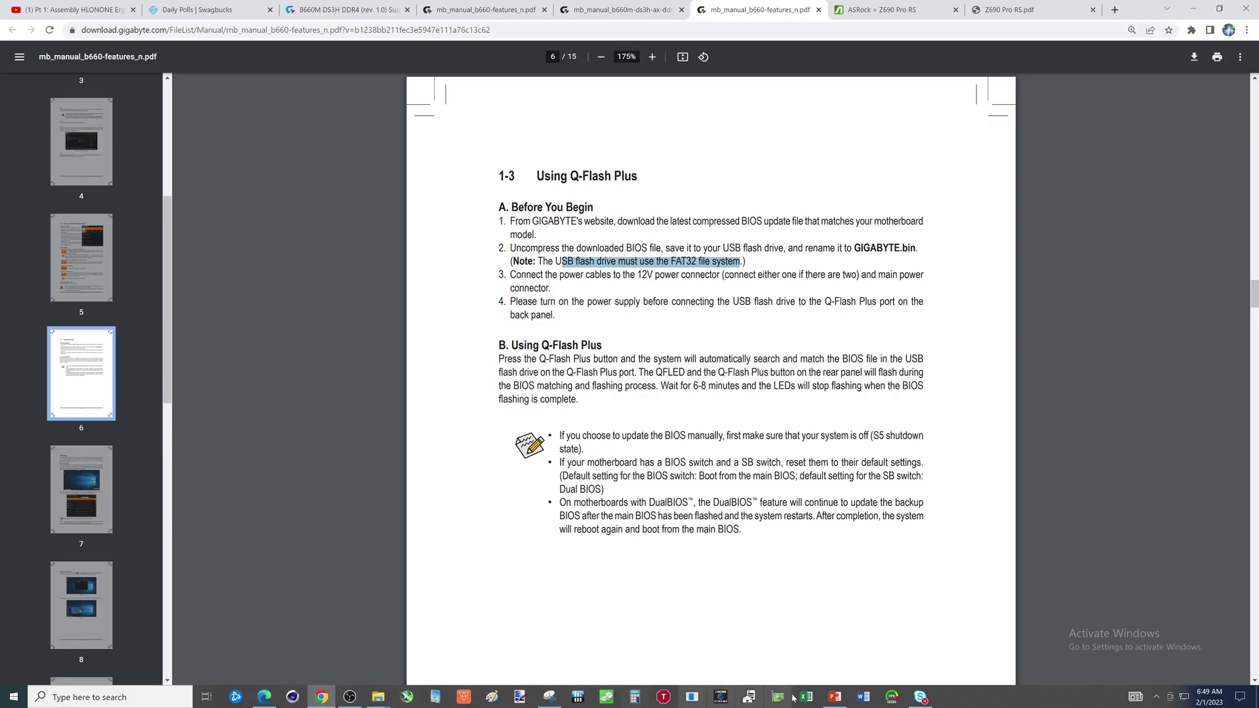
Switch back to the PowerPoint presentation and advance to the Bios File slide
left_click(834, 697)
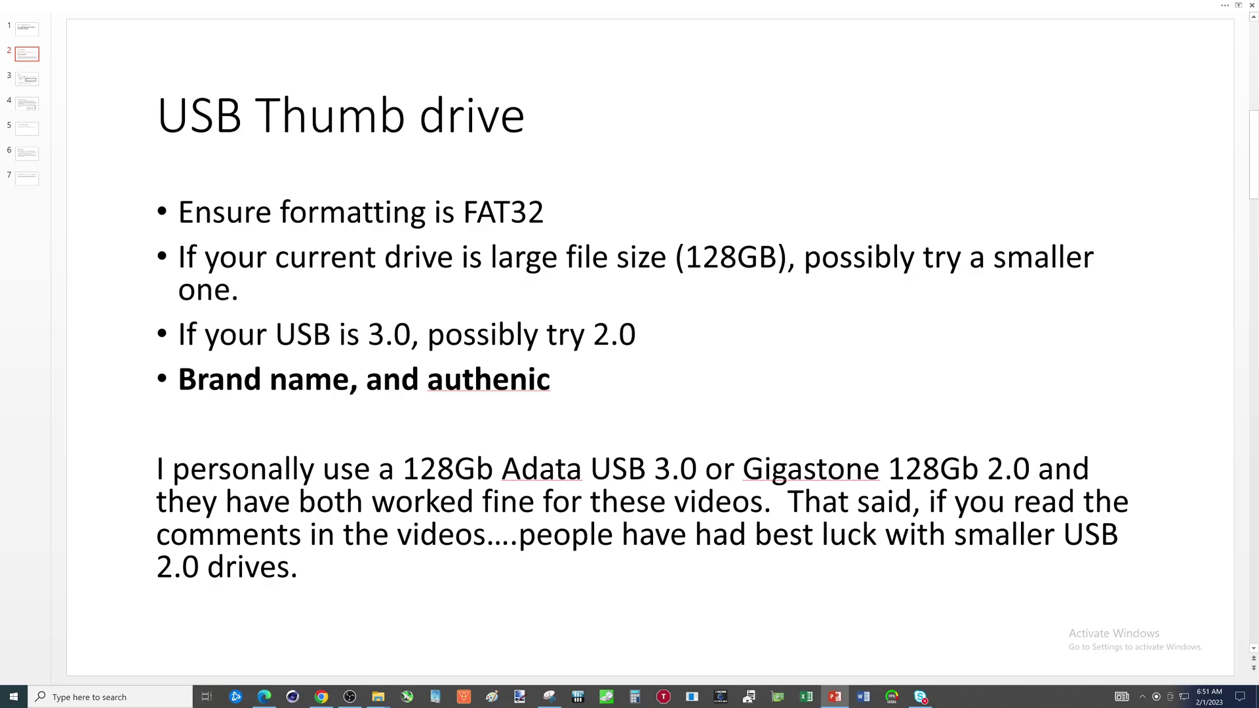
key("Page_Down")
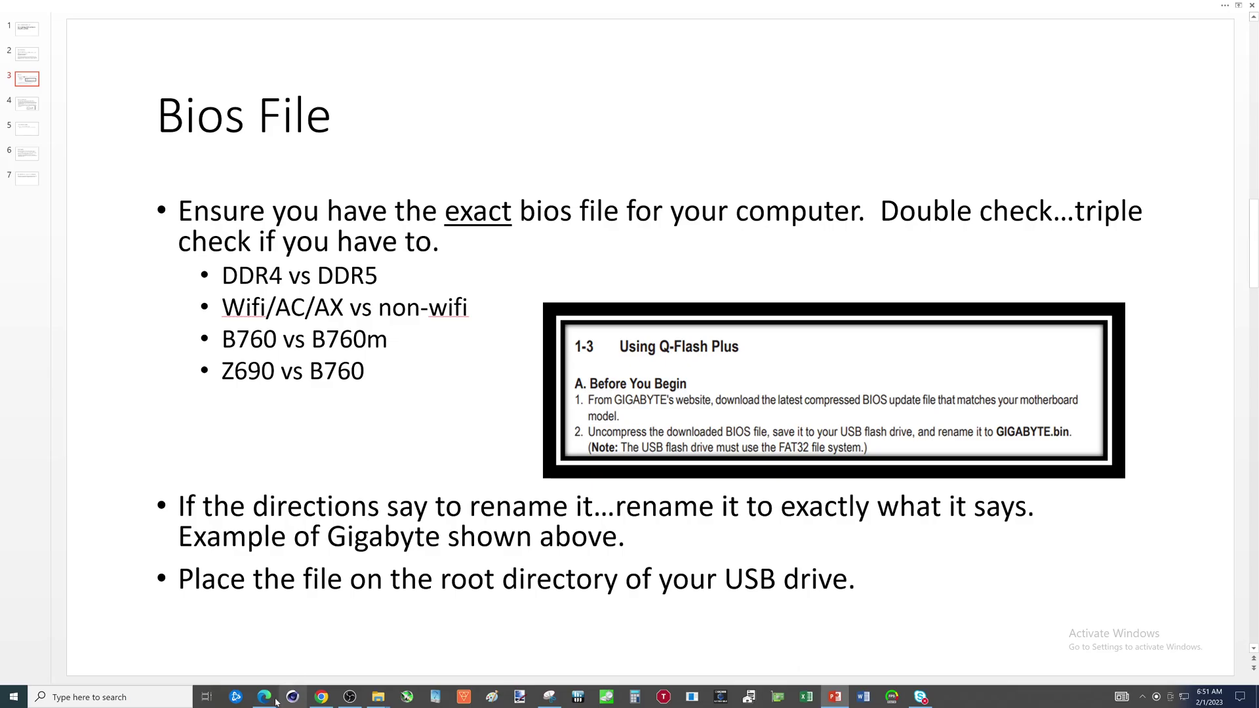
Switch to Chrome and go back from the Gigabyte B660M DS3H DDR4 support page to its Google search results
left_click(321, 696)
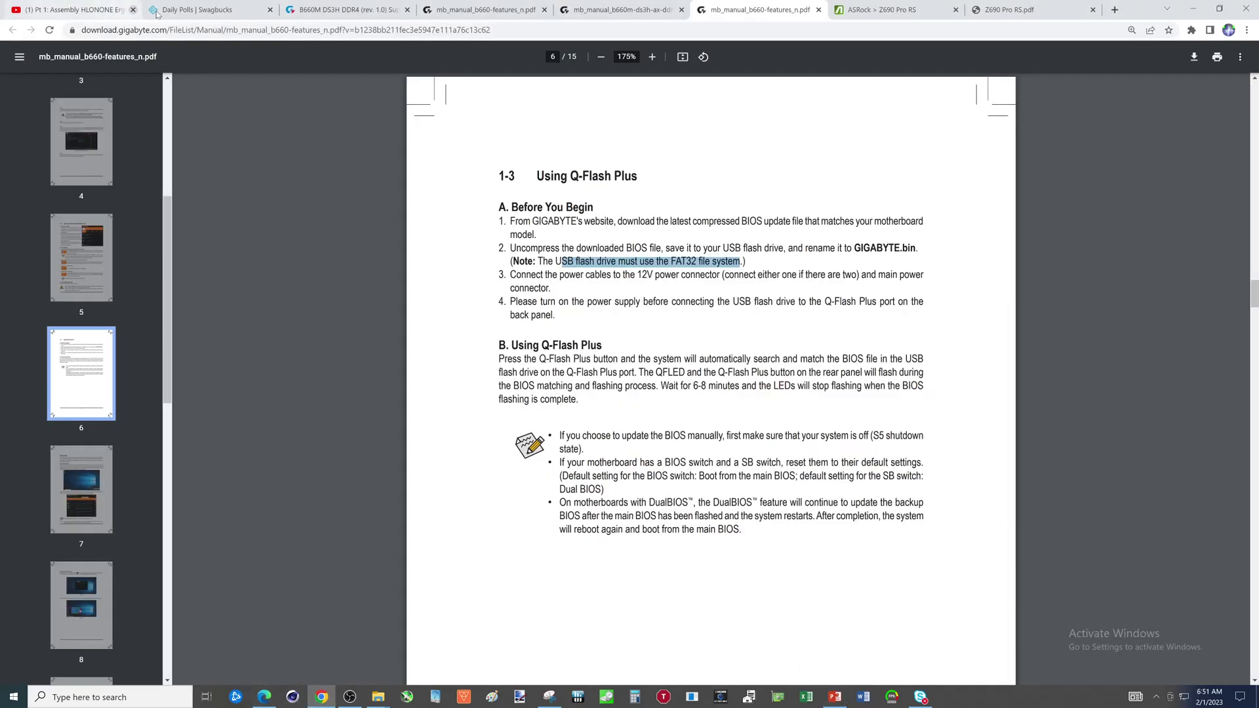
left_click(351, 10)
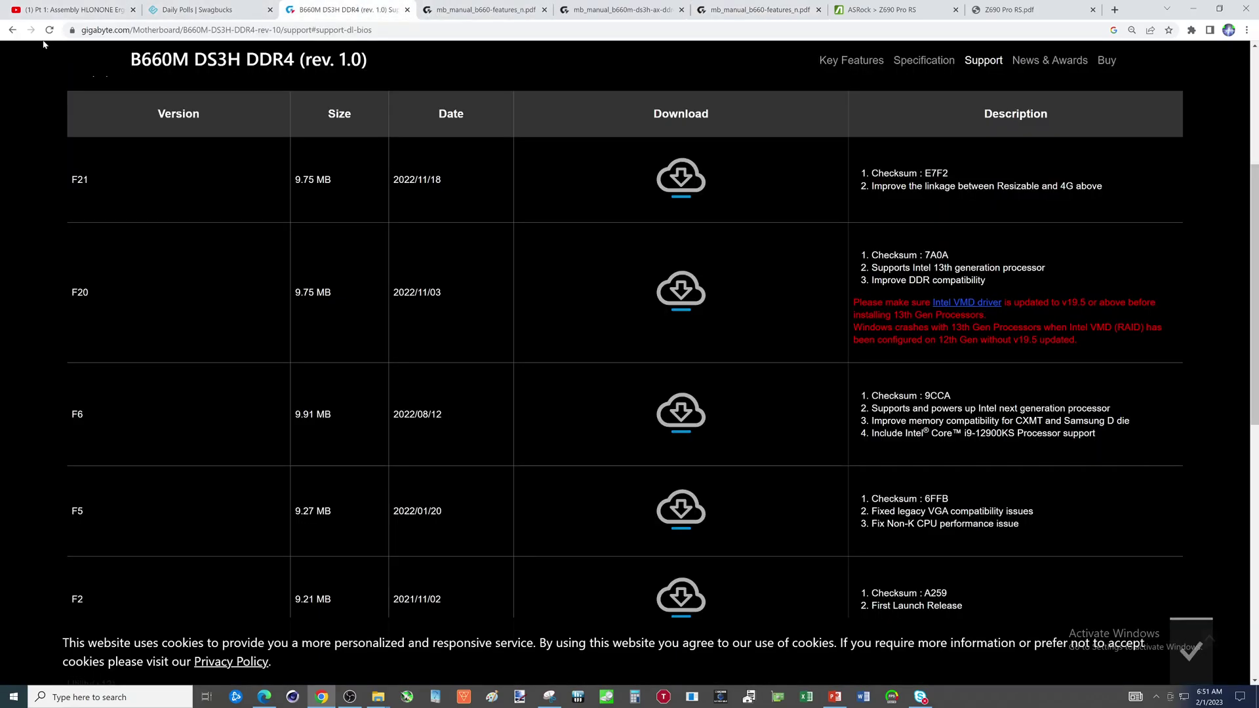
left_click(13, 31)
left_click(13, 32)
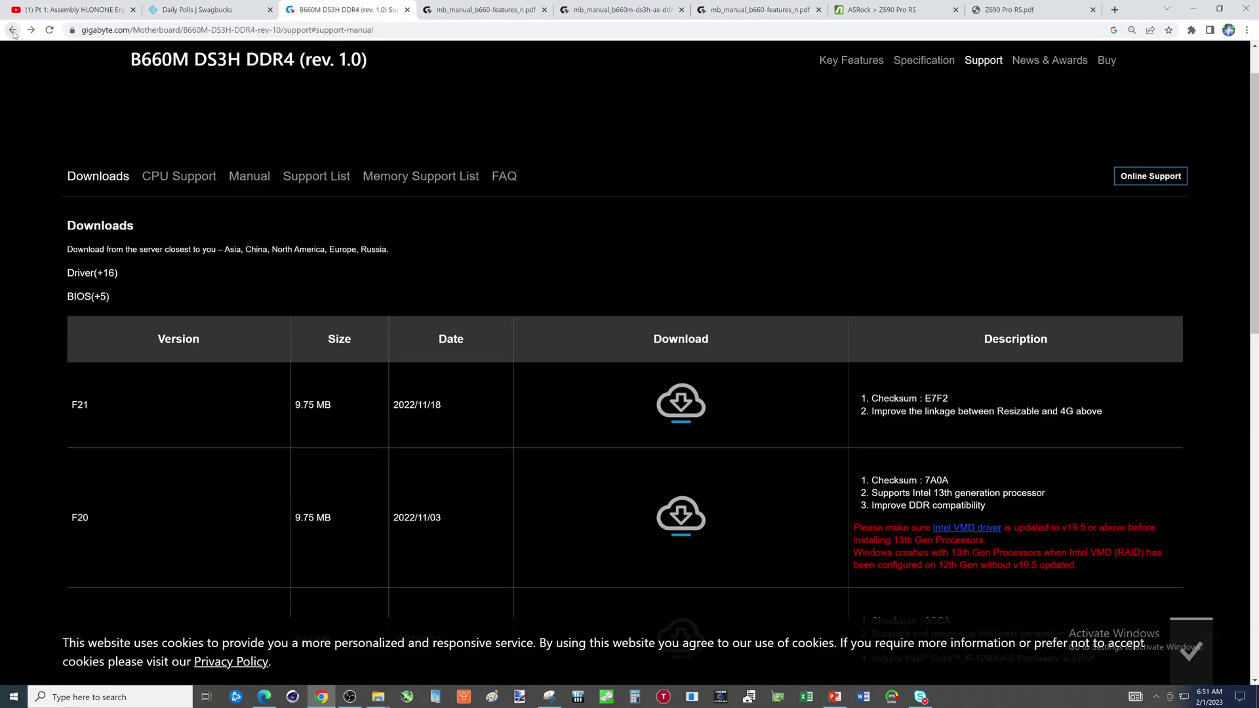
left_click(13, 31)
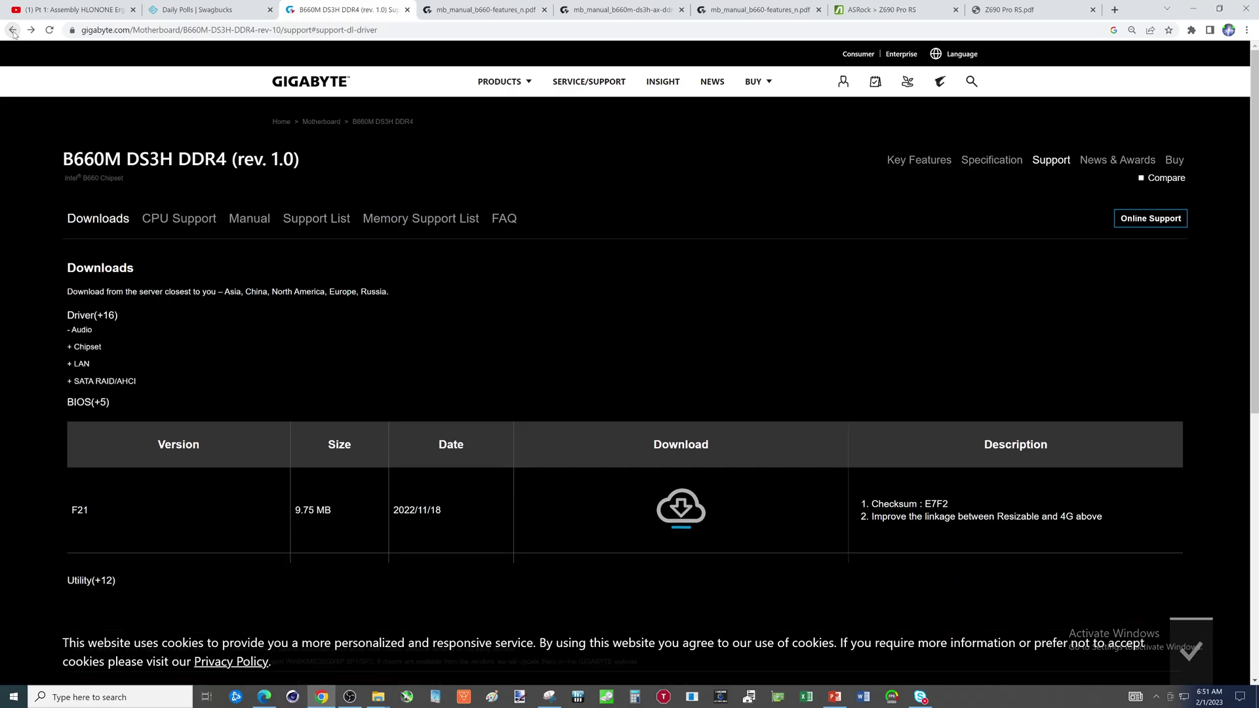
left_click(13, 31)
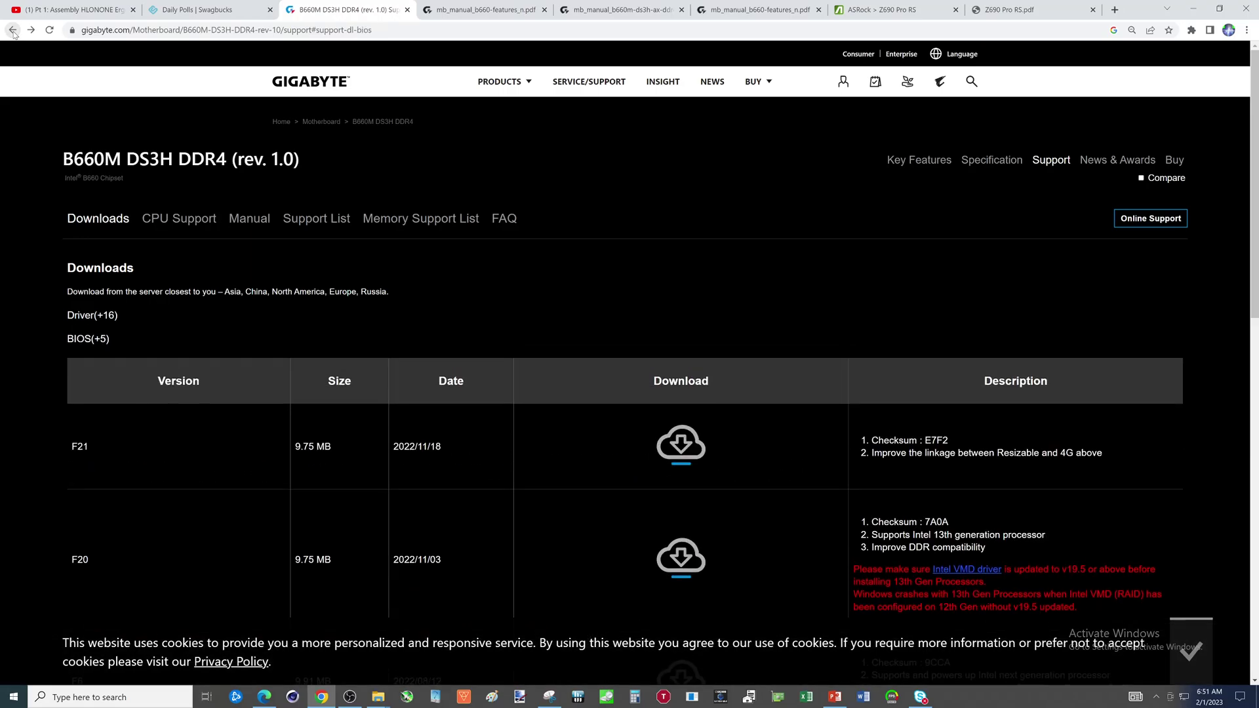
left_click(13, 31)
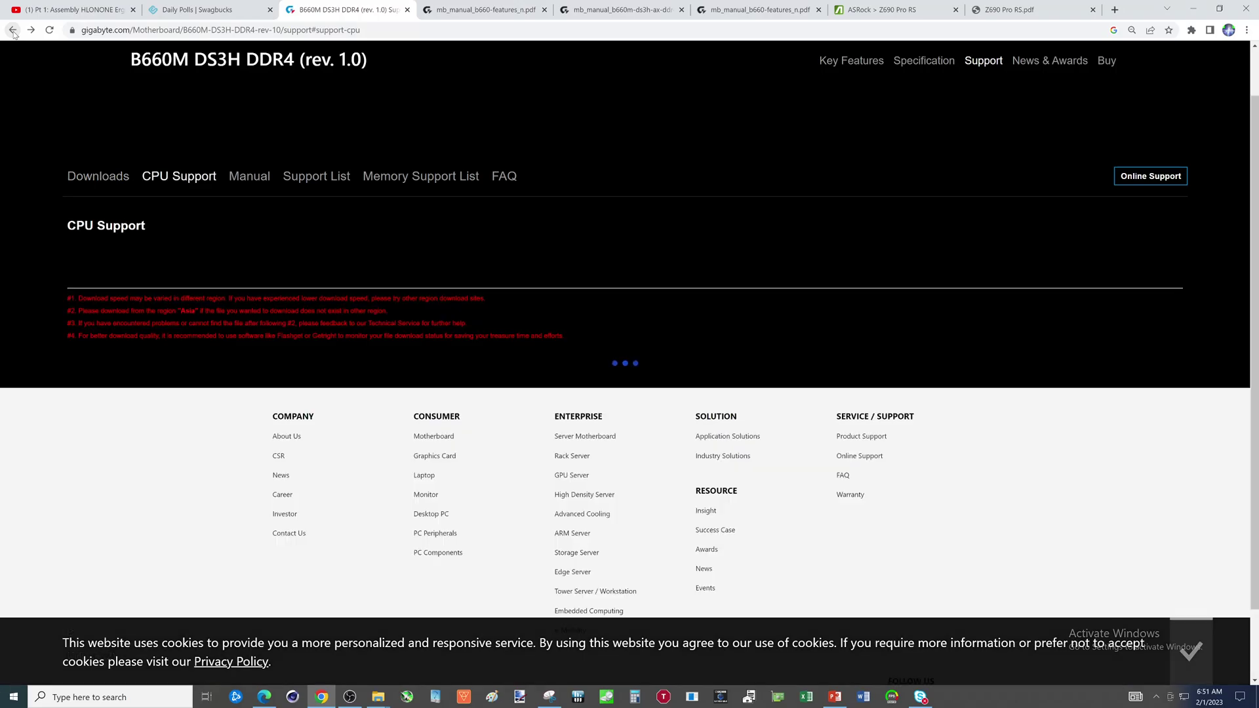
left_click(13, 31)
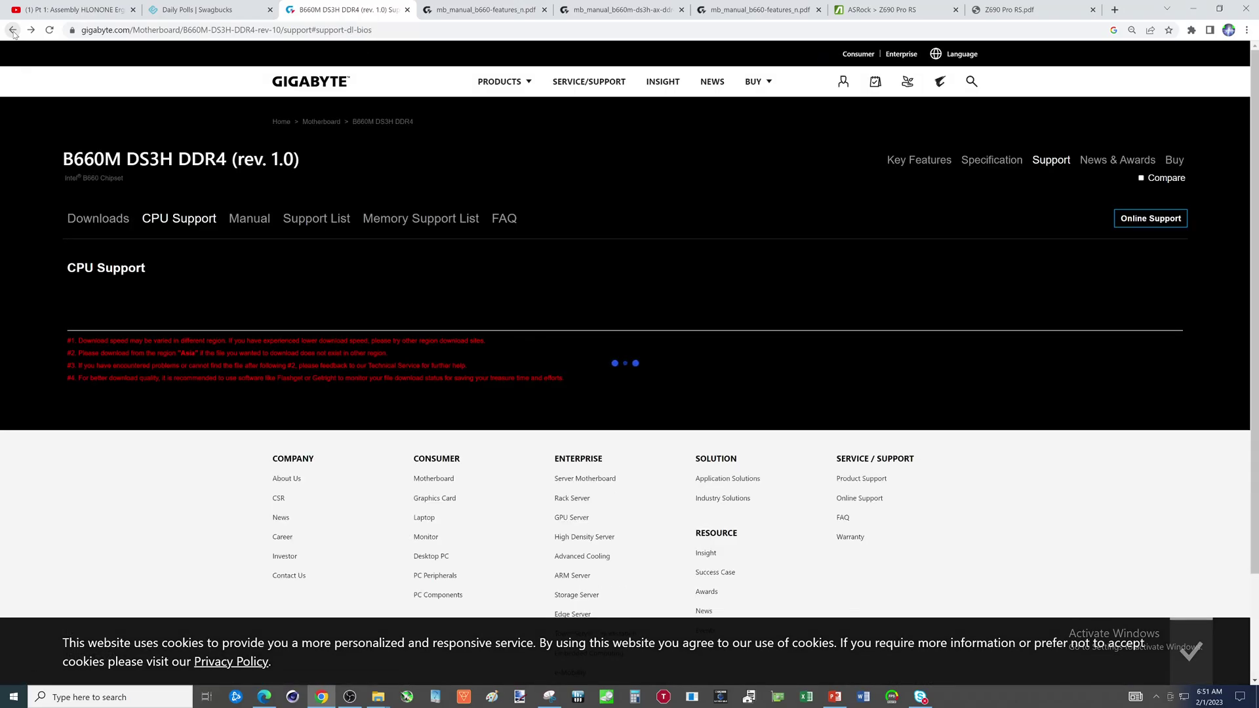
left_click(13, 31)
left_click(13, 31)
left_click(13, 31)
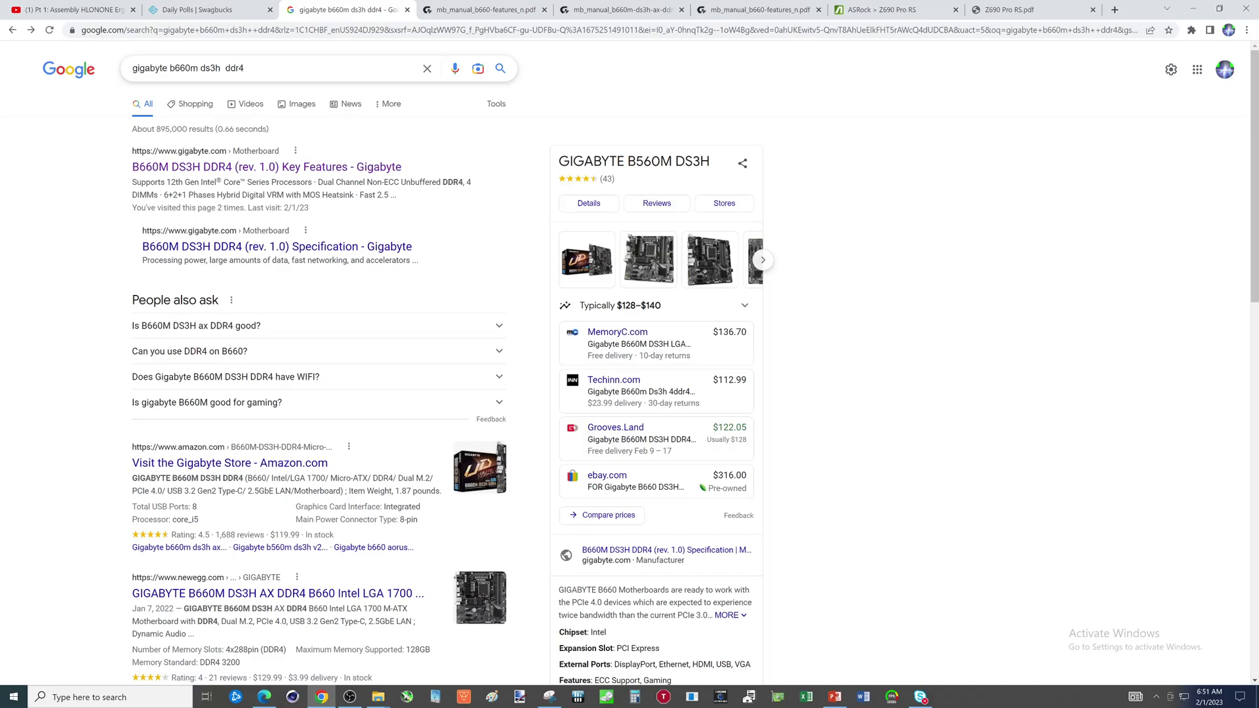
Add "ac" before "ddr4" in the Google query and search for "gigabyte b660m ds3h ac ddr4"
left_click(120, 69)
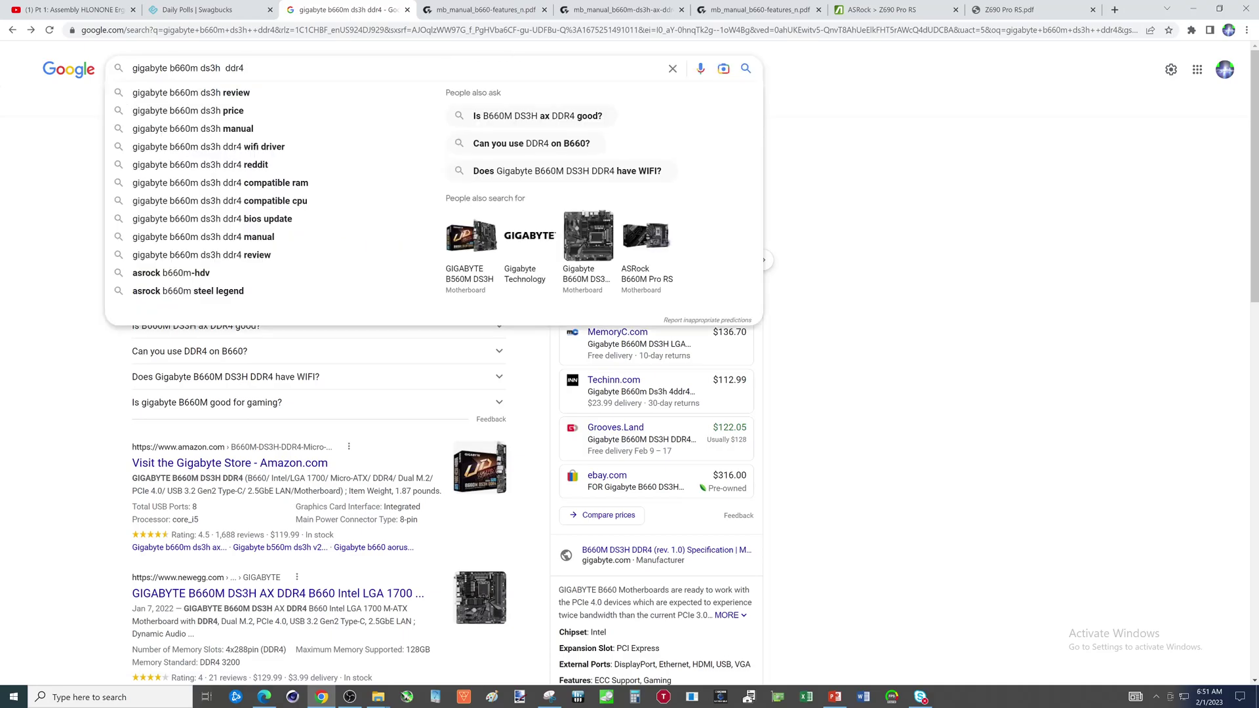
left_click(85, 128)
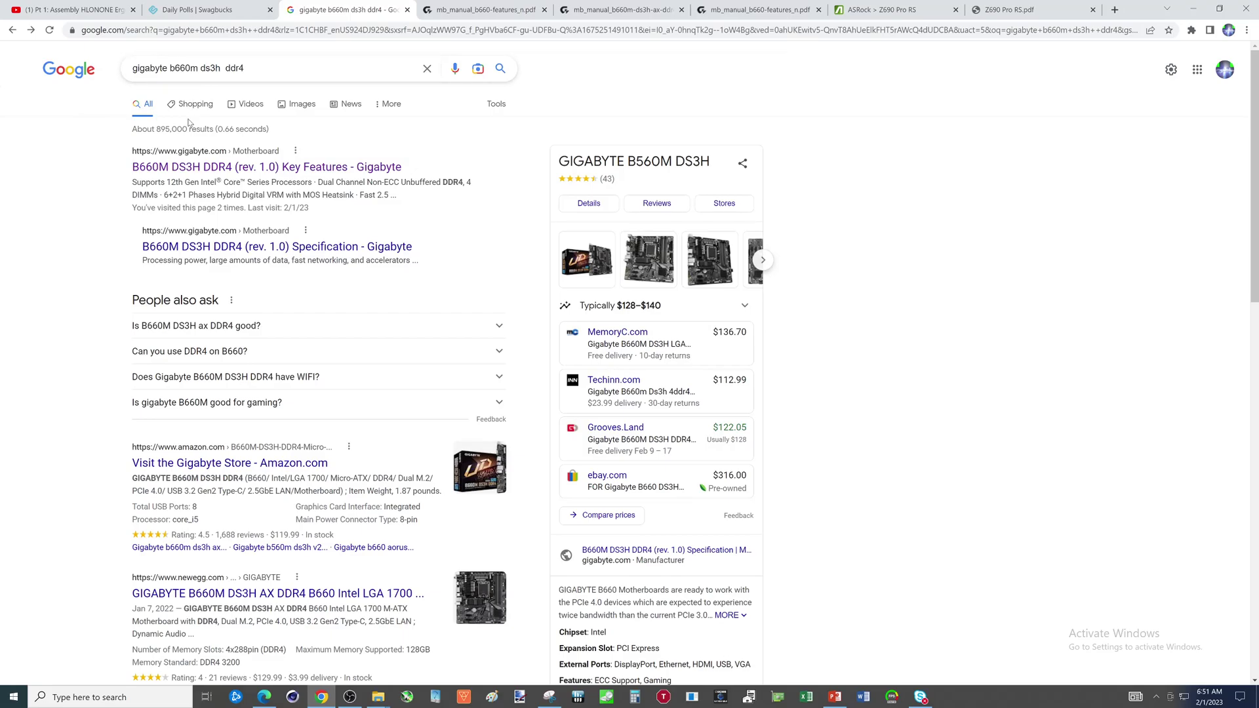
left_click(222, 68)
type("ac")
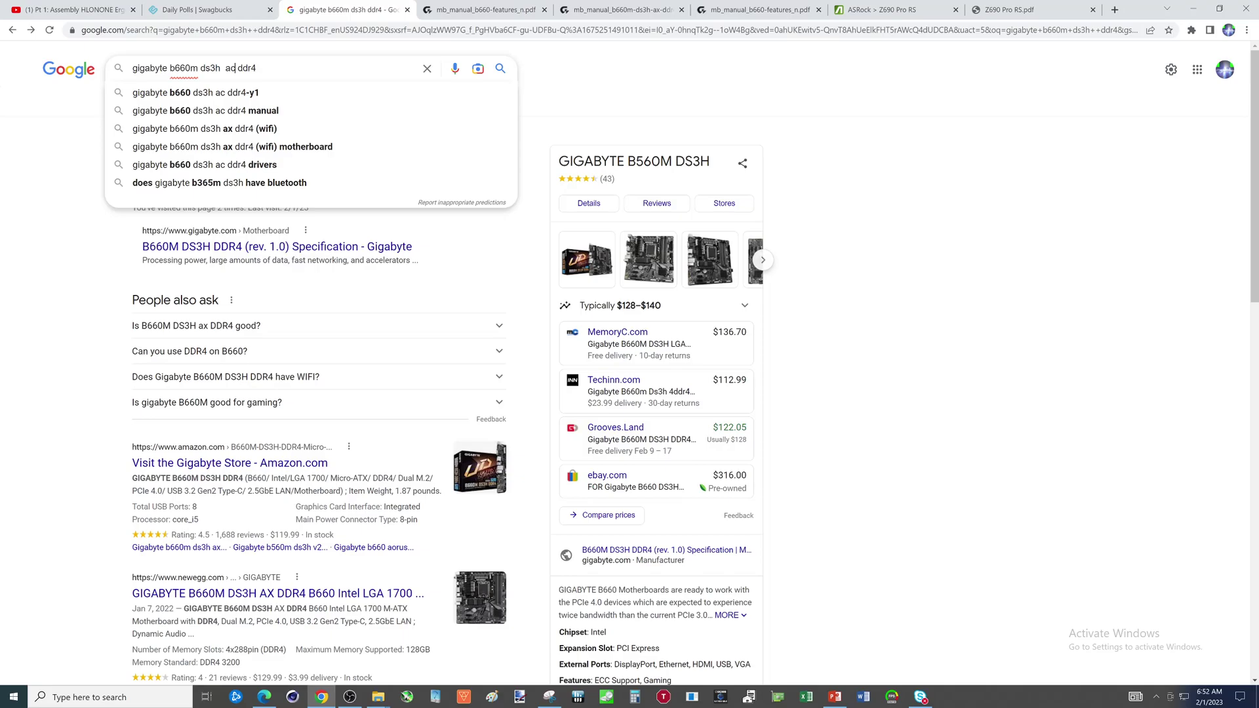
key("Return")
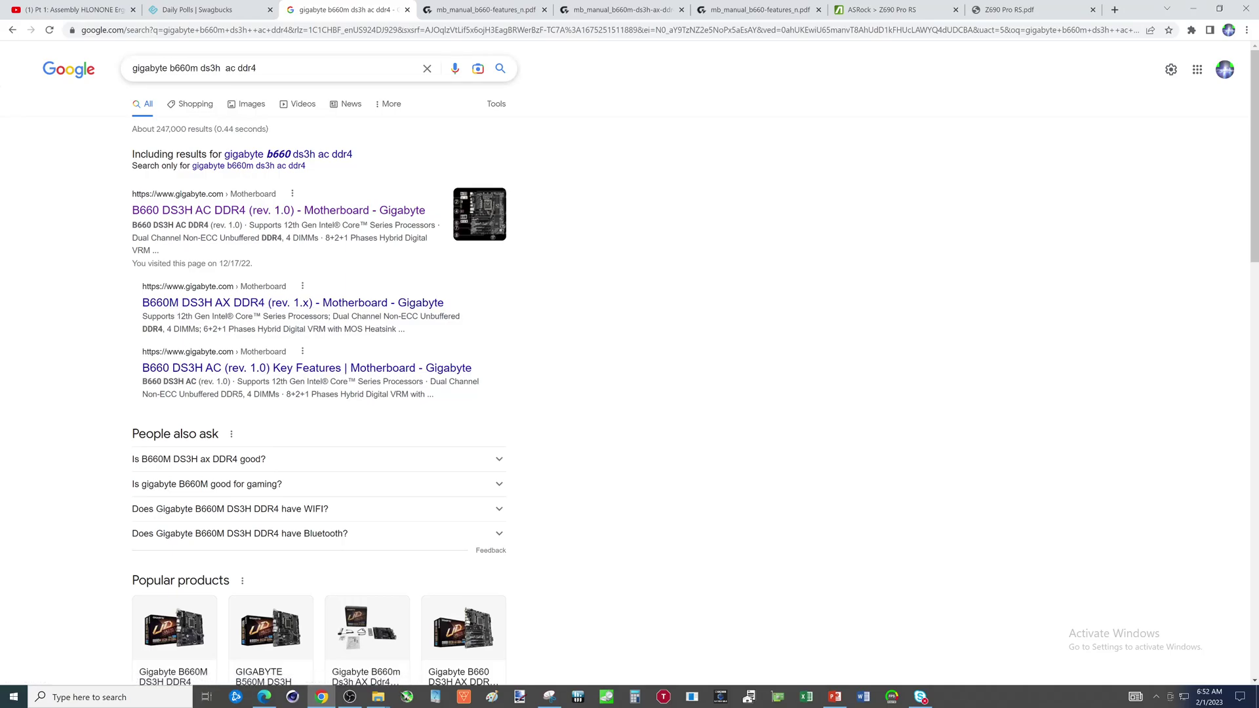
Replace the Google query with "aorus elite ax Z690" and run the search
left_click_drag(223, 68, 235, 68)
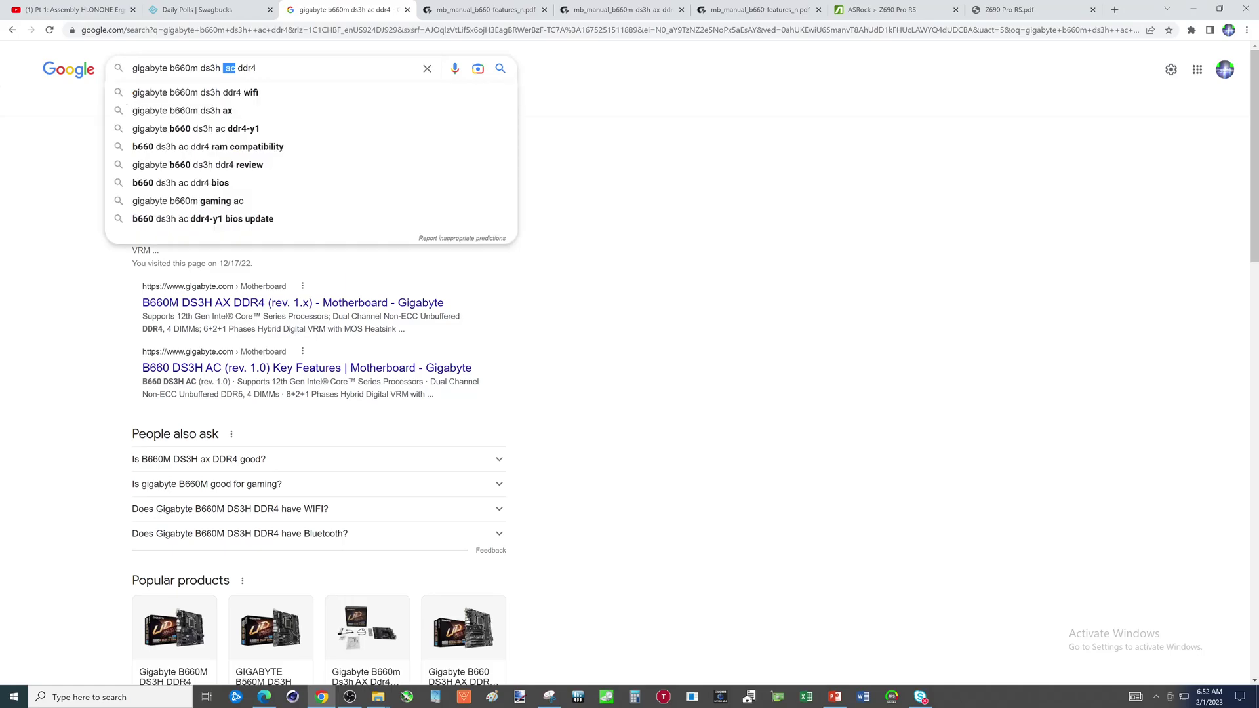
key("BackSpace")
key("BackSpace")
key("BackSpace")
key("BackSpace")
key("BackSpace")
key("BackSpace")
key("BackSpace")
key("BackSpace")
key("BackSpace")
key("BackSpace")
key("BackSpace")
key("BackSpace")
key("BackSpace")
key("BackSpace")
key("BackSpace")
key("BackSpace")
key("BackSpace")
key("BackSpace")
key("BackSpace")
key("BackSpace")
key("BackSpace")
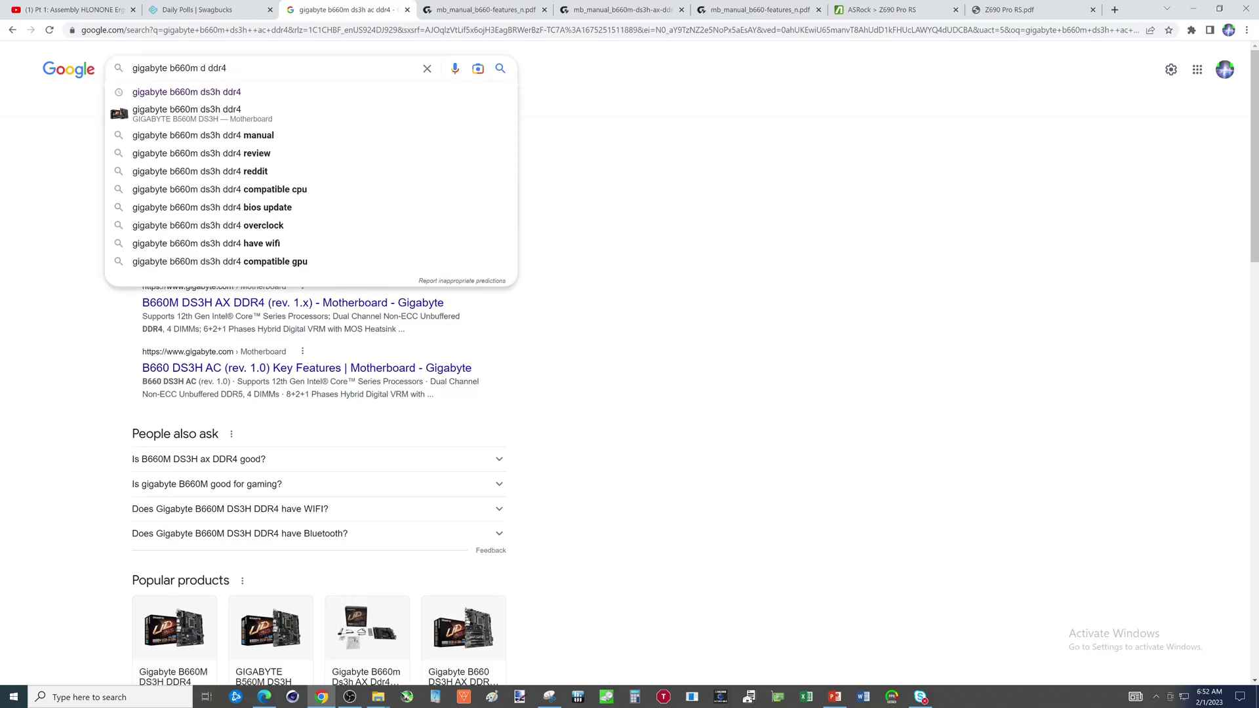
key("Delete")
key("Delete")
key("Delete")
key("Delete")
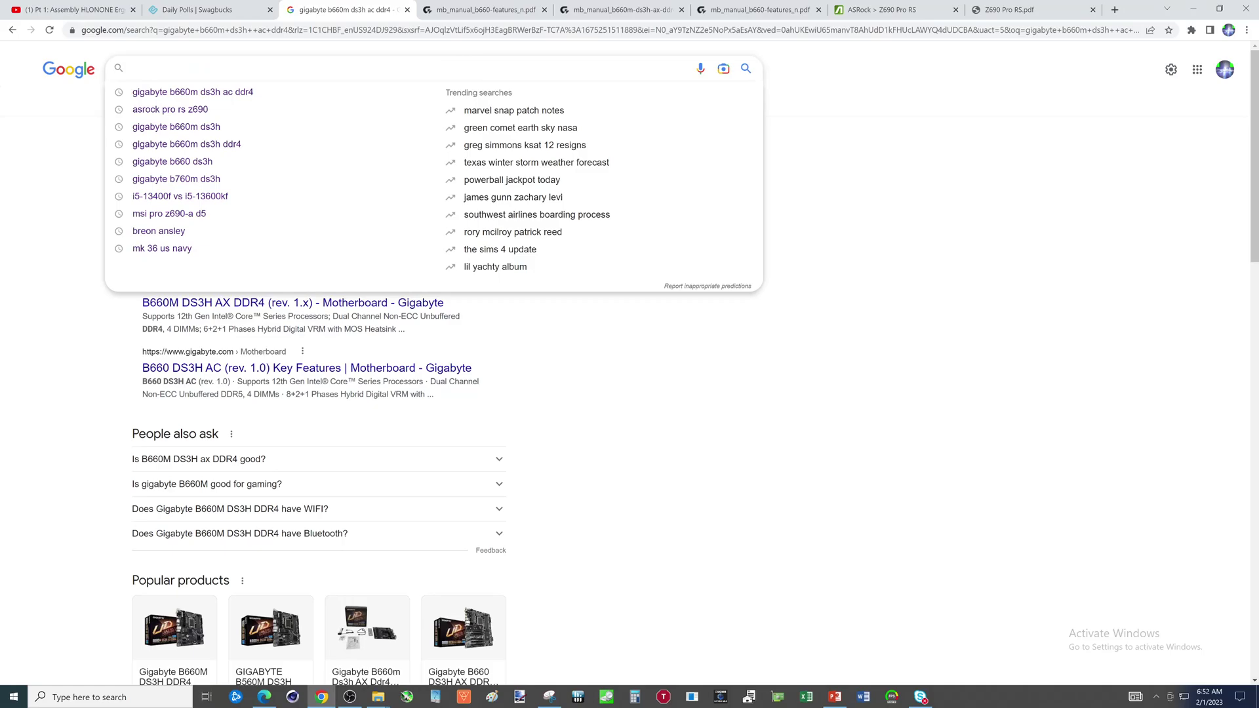
type("aorus ")
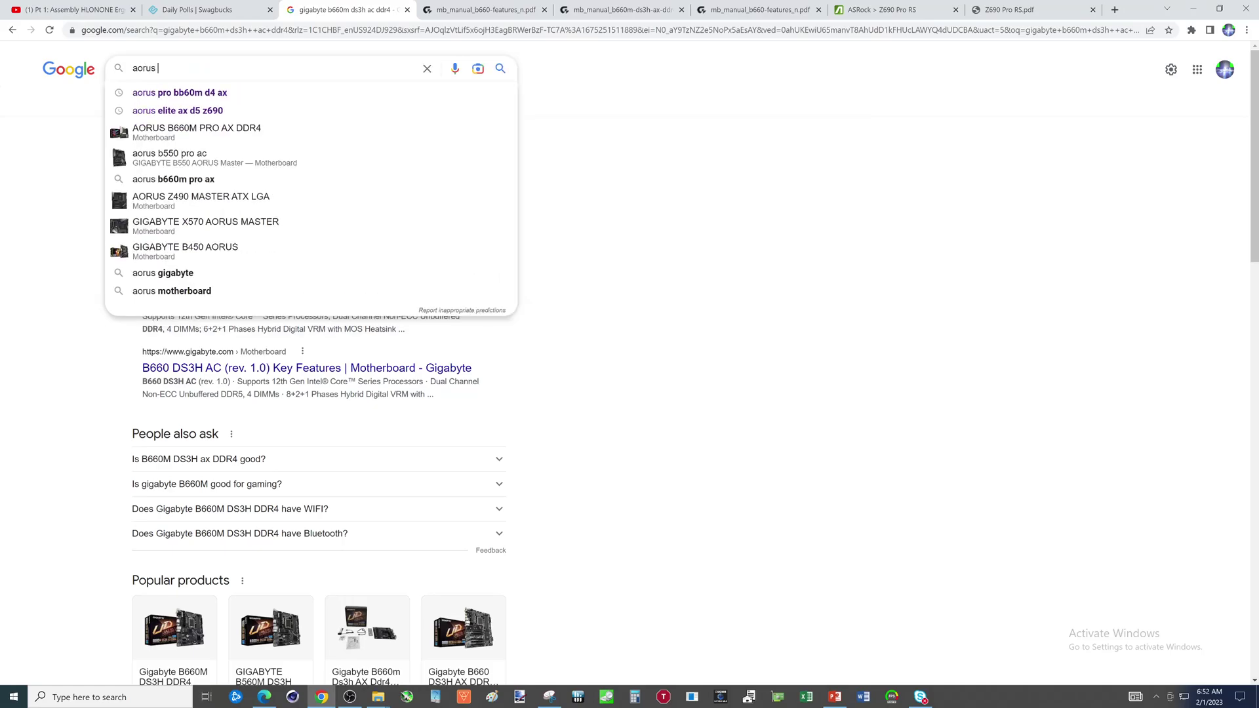
type("lie")
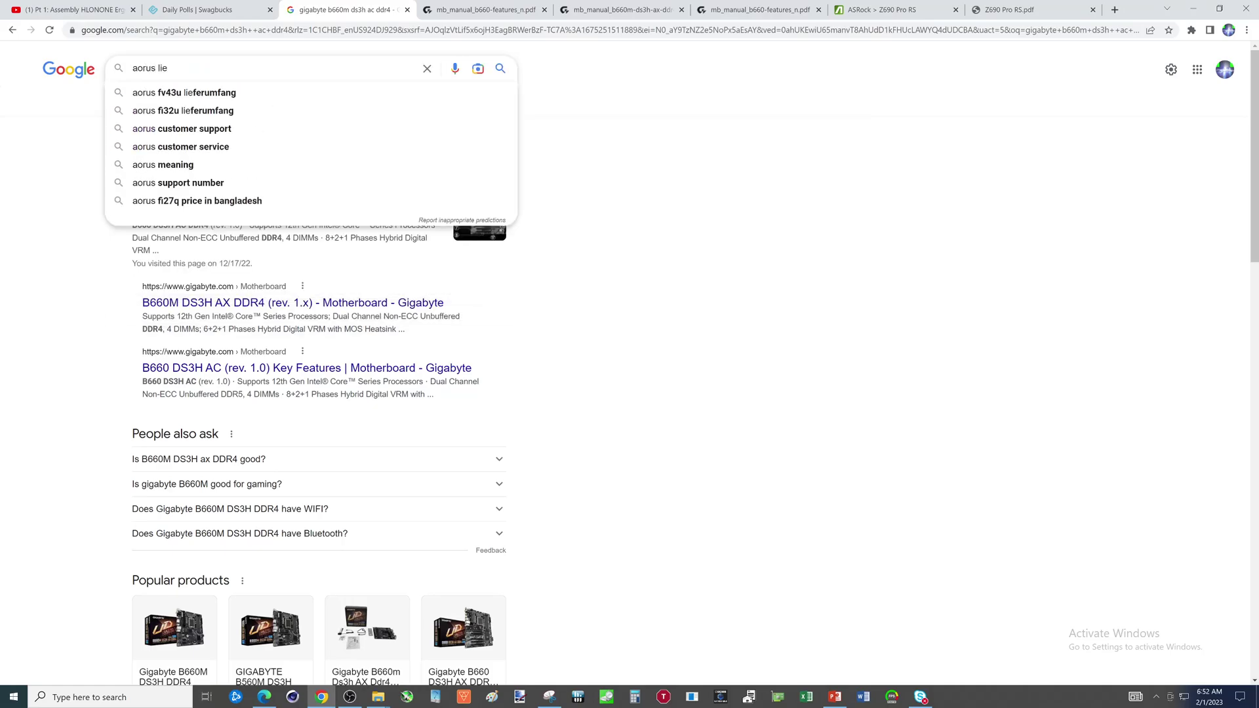
key("BackSpace")
key("BackSpace")
key("BackSpace")
type("elite a")
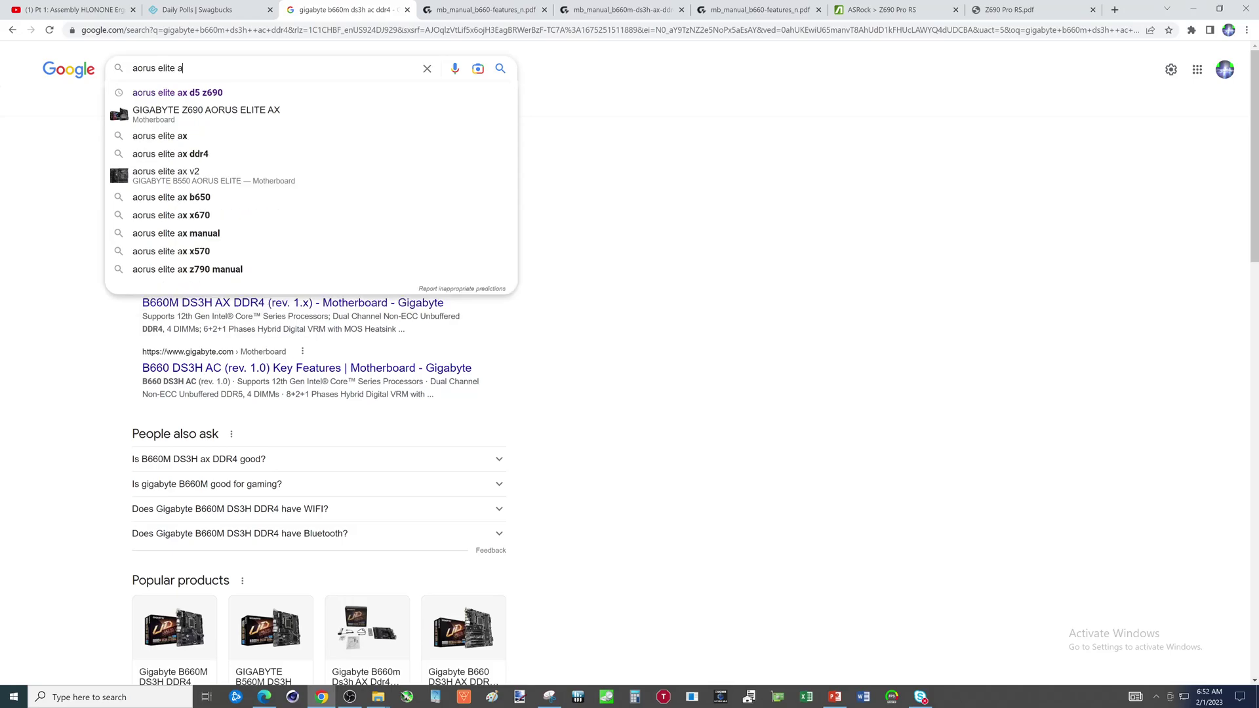
type("x Z690")
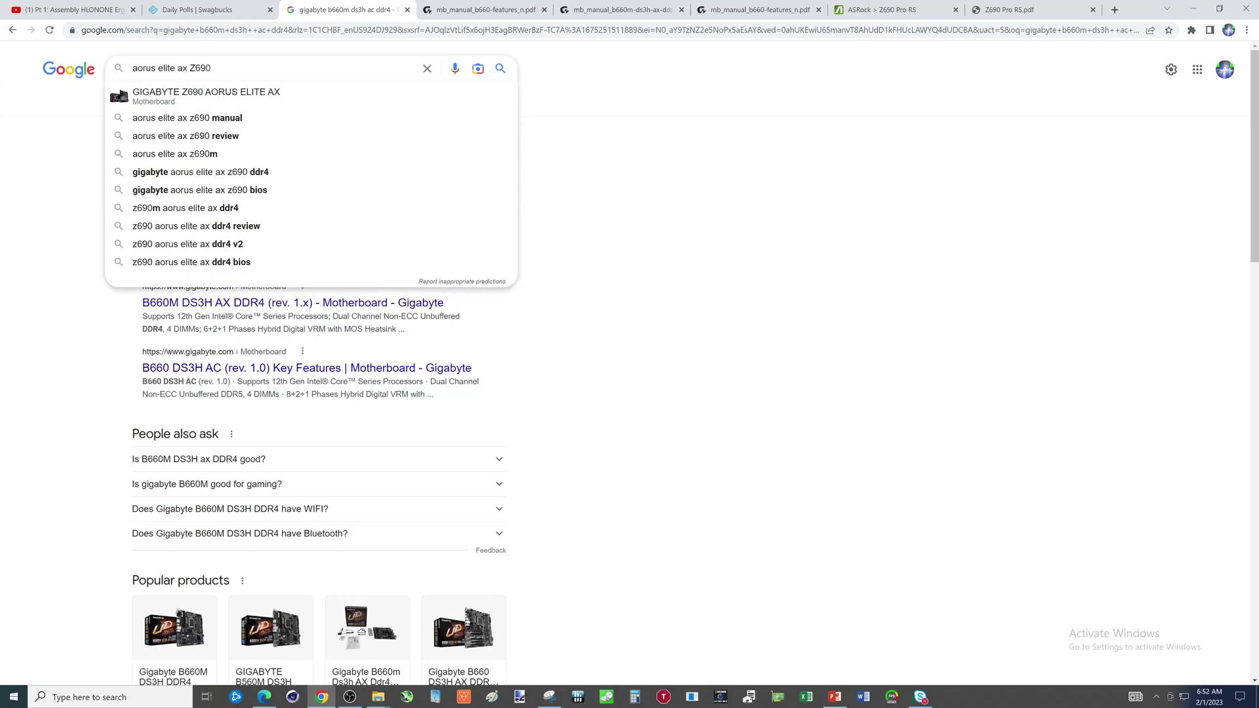
key("Return")
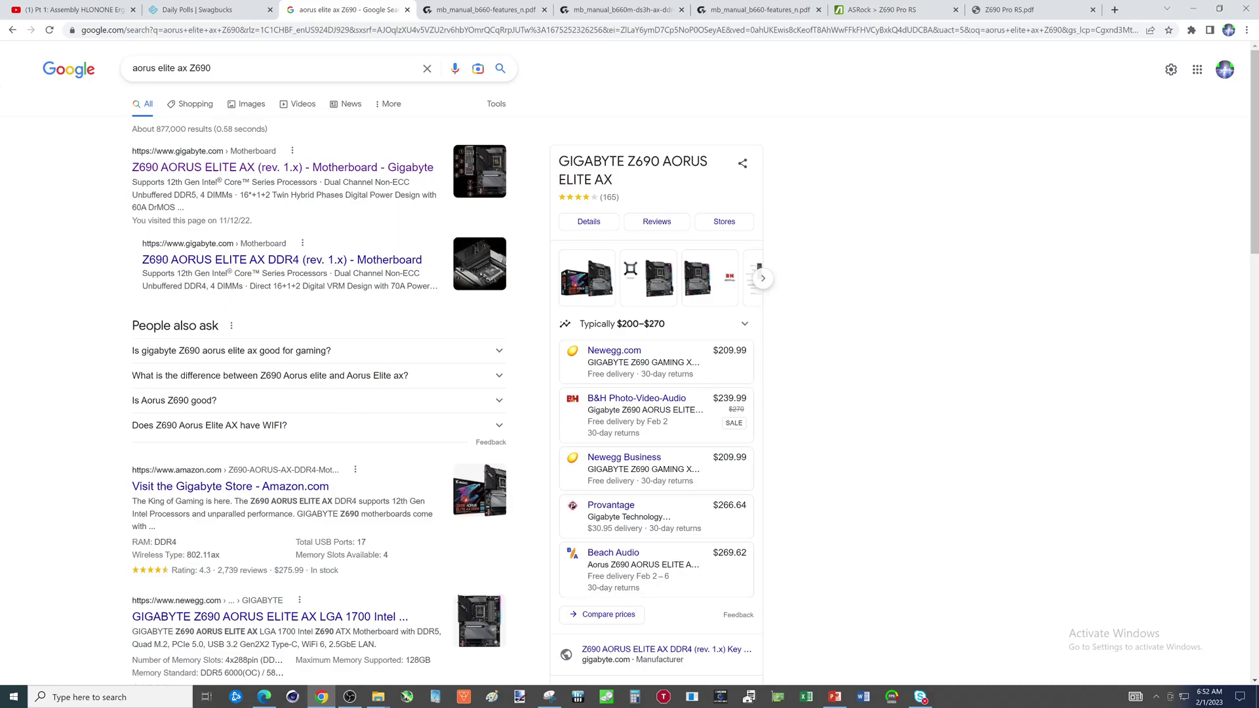
Open the BIOS downloads on Gigabyte's Z690 AORUS ELITE AX (rev. 1.x) support page and examine the versions and their descriptions
left_click(211, 174)
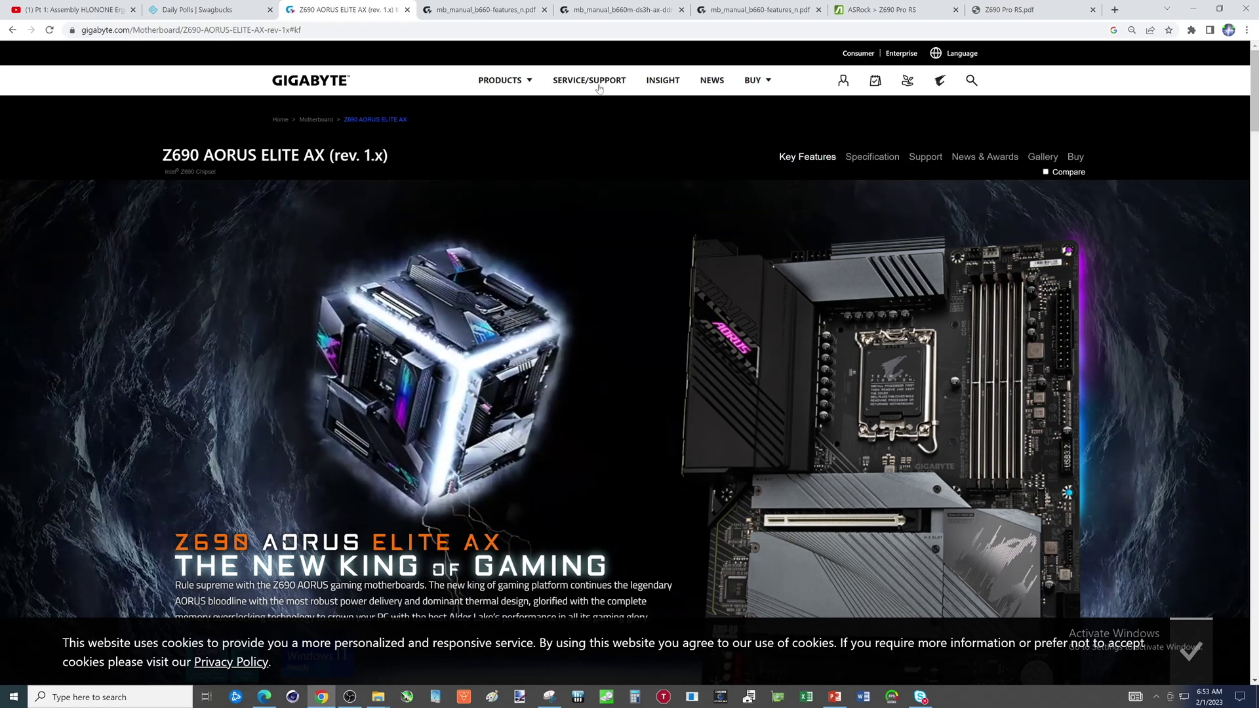
left_click(930, 162)
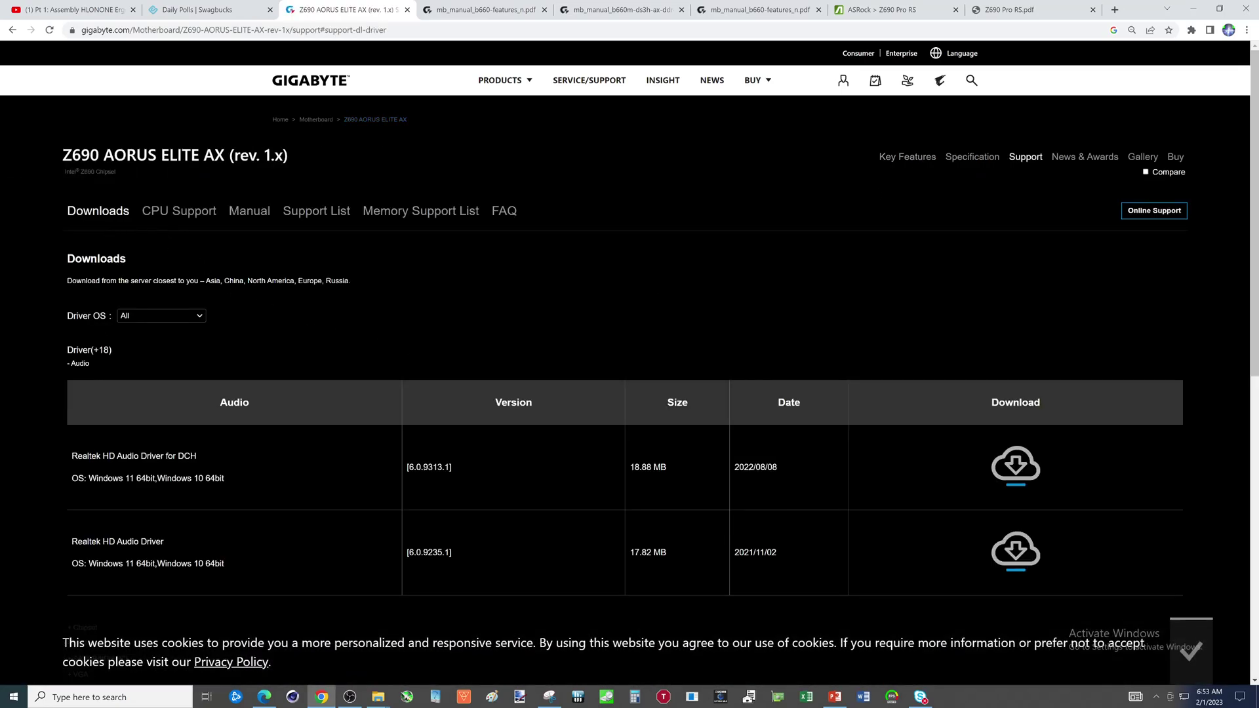
scroll(82, 343, "down", 5)
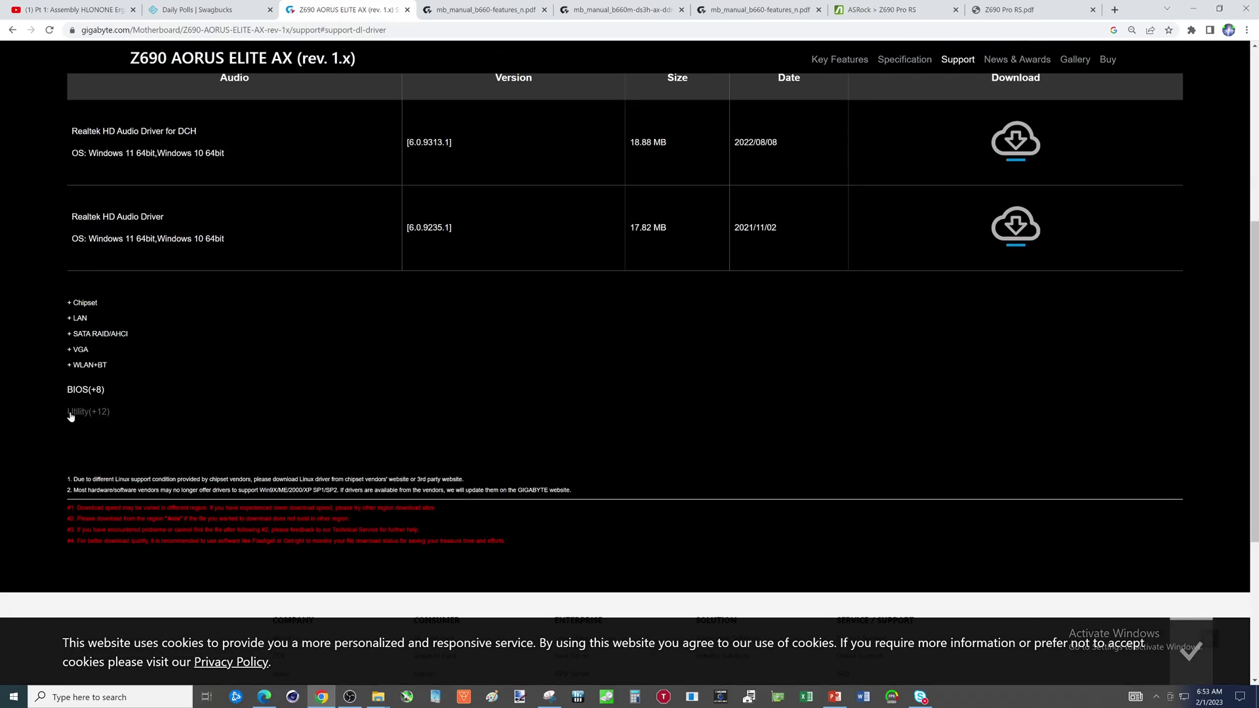
left_click(79, 391)
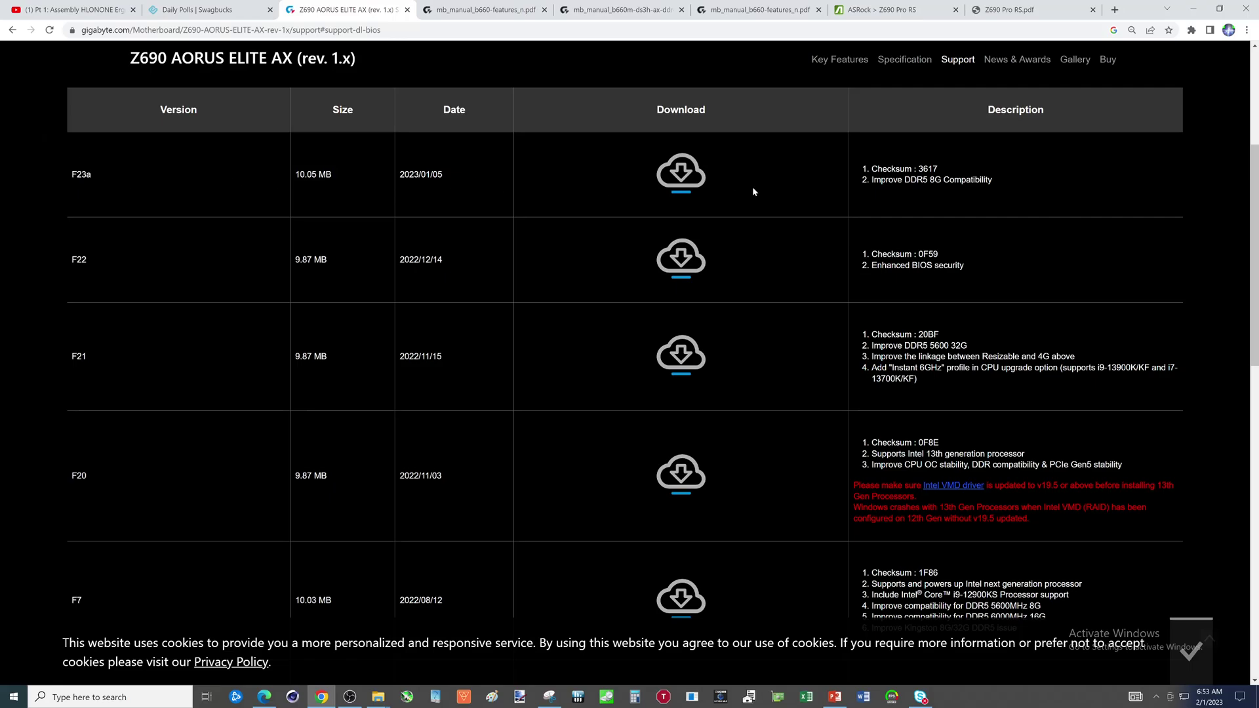
scroll(571, 404, "down", 6)
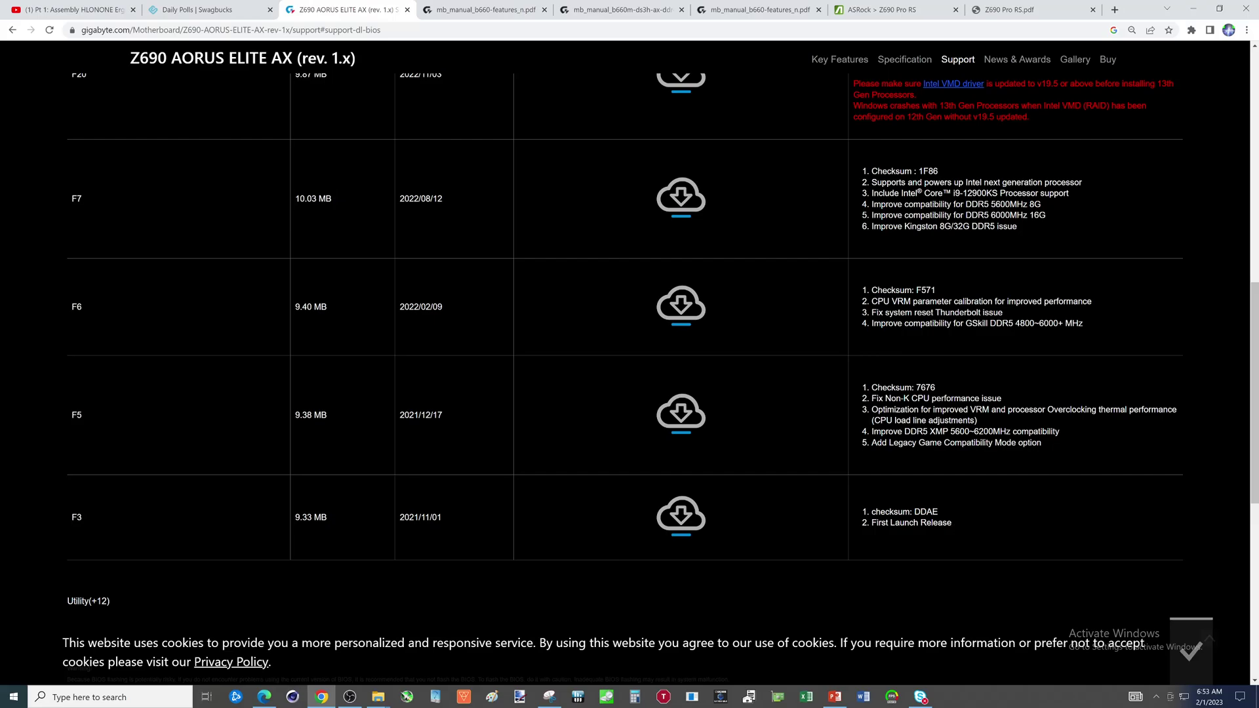
scroll(670, 339, "up", 1)
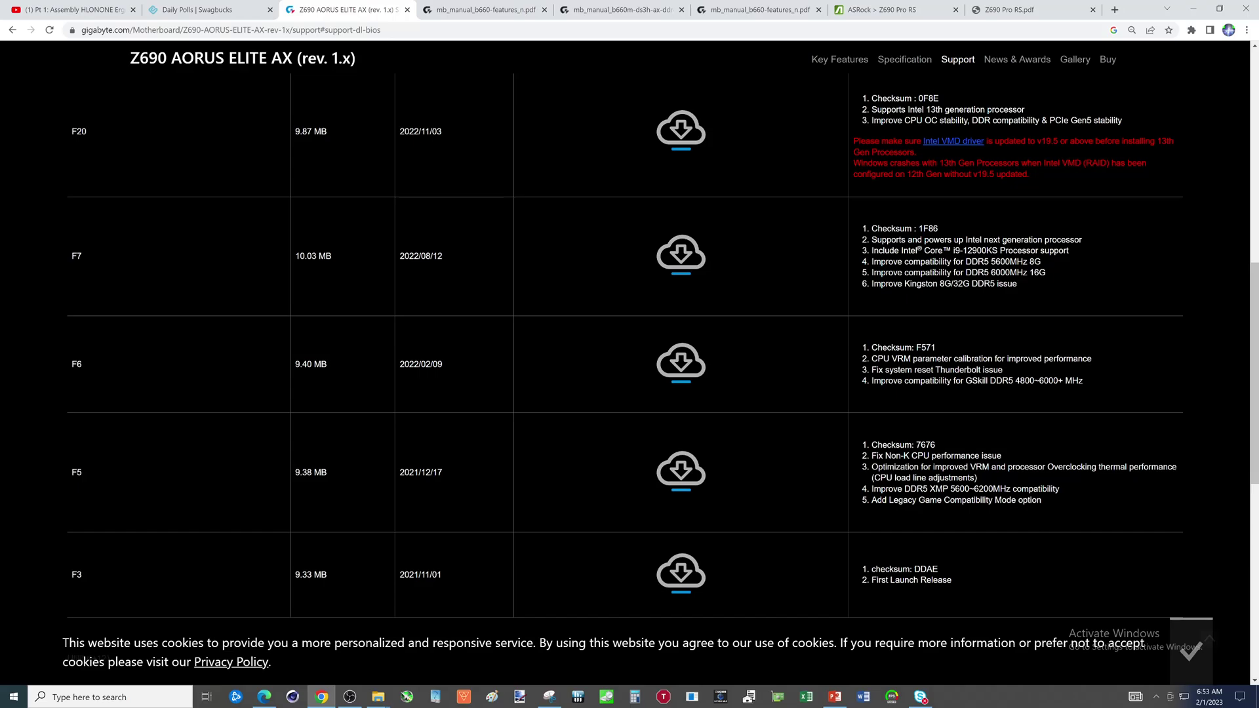
scroll(1000, 438, "up", 2)
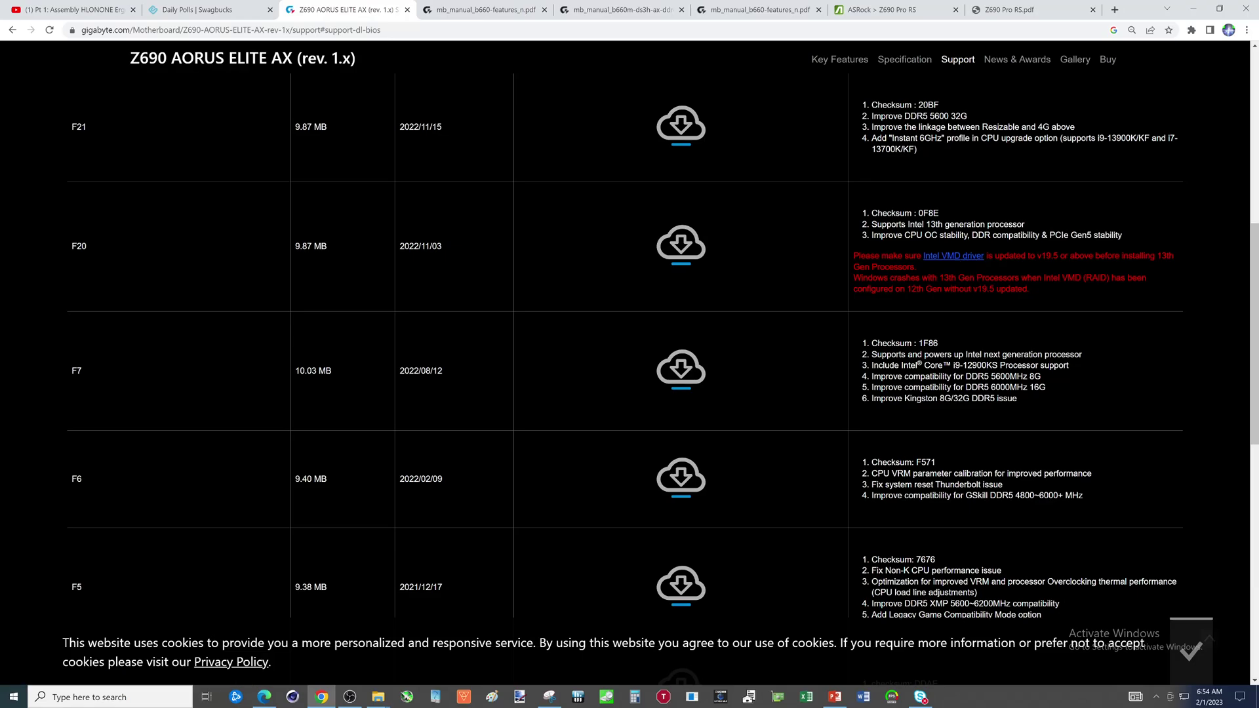
scroll(931, 325, "up", 7)
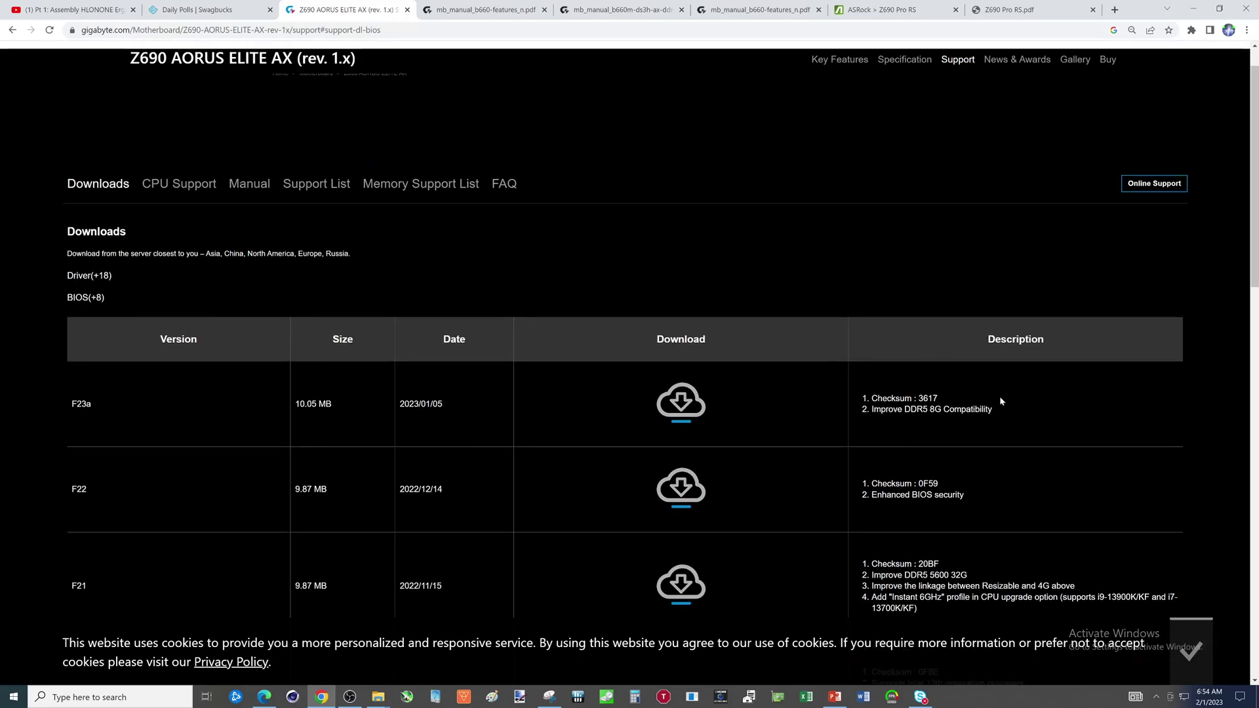
Download BIOS version F23a for the Z690 AORUS ELITE AX and show the downloaded zip in its folder
left_click(682, 400)
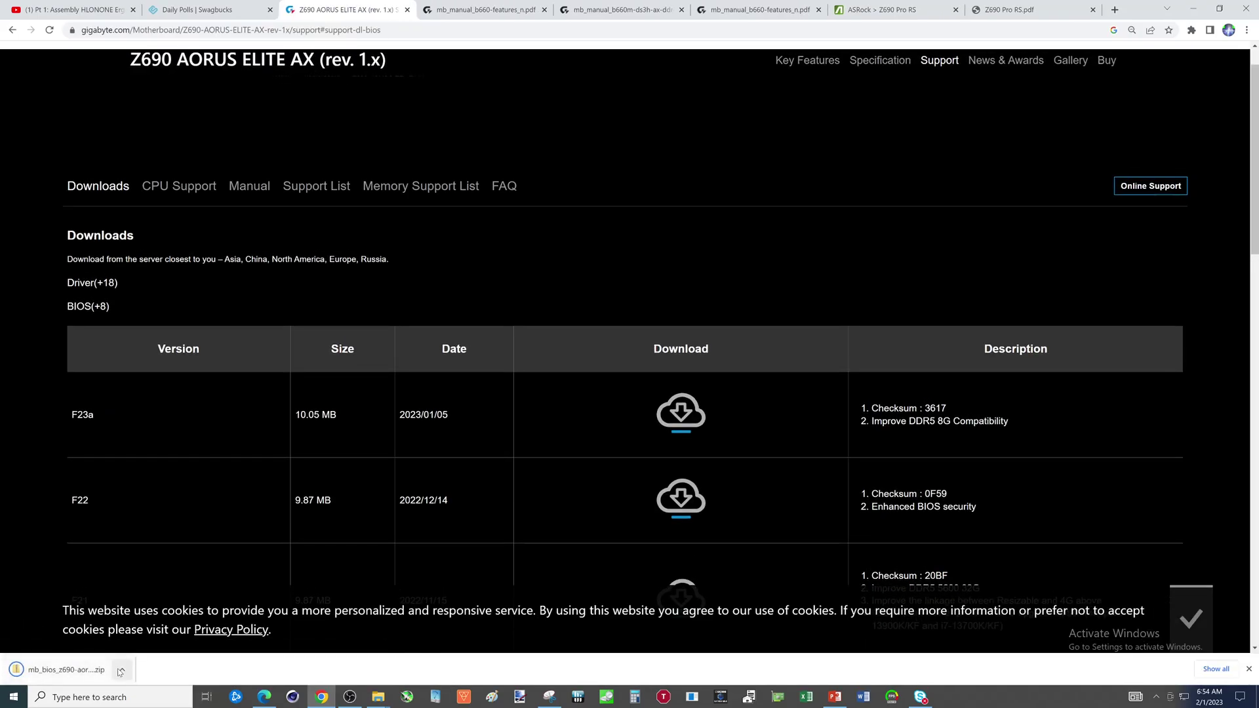
left_click(122, 669)
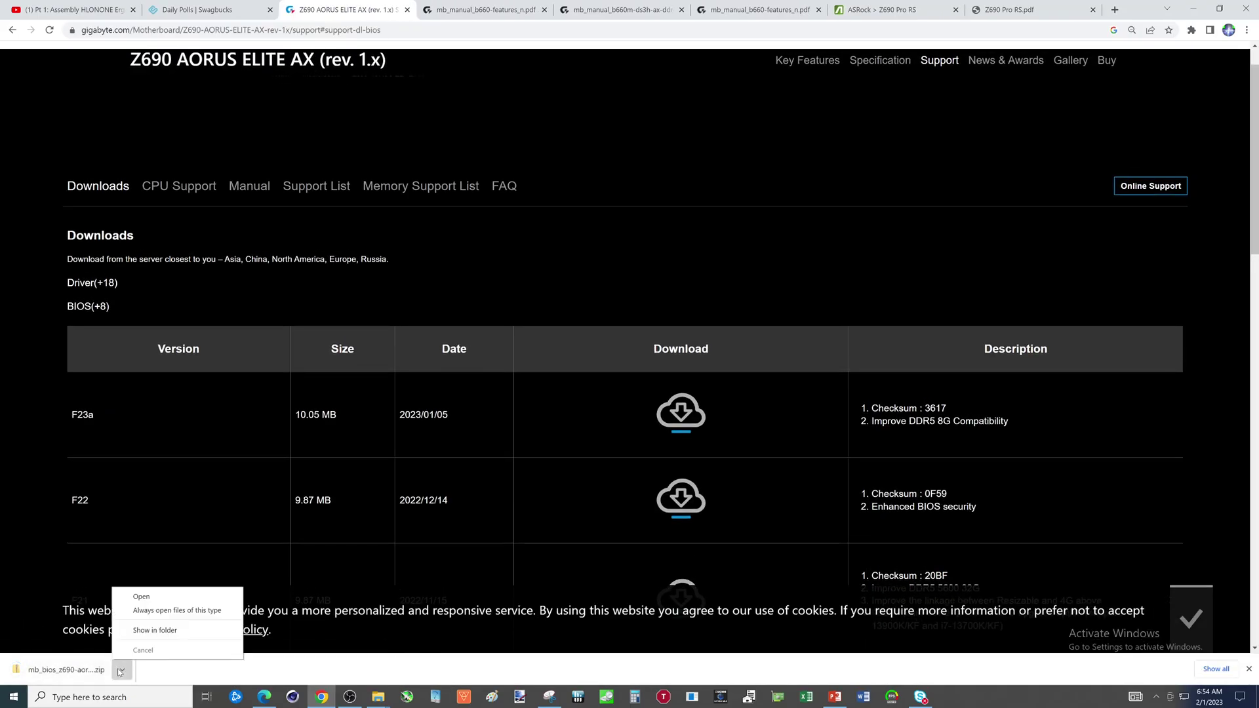
left_click(160, 631)
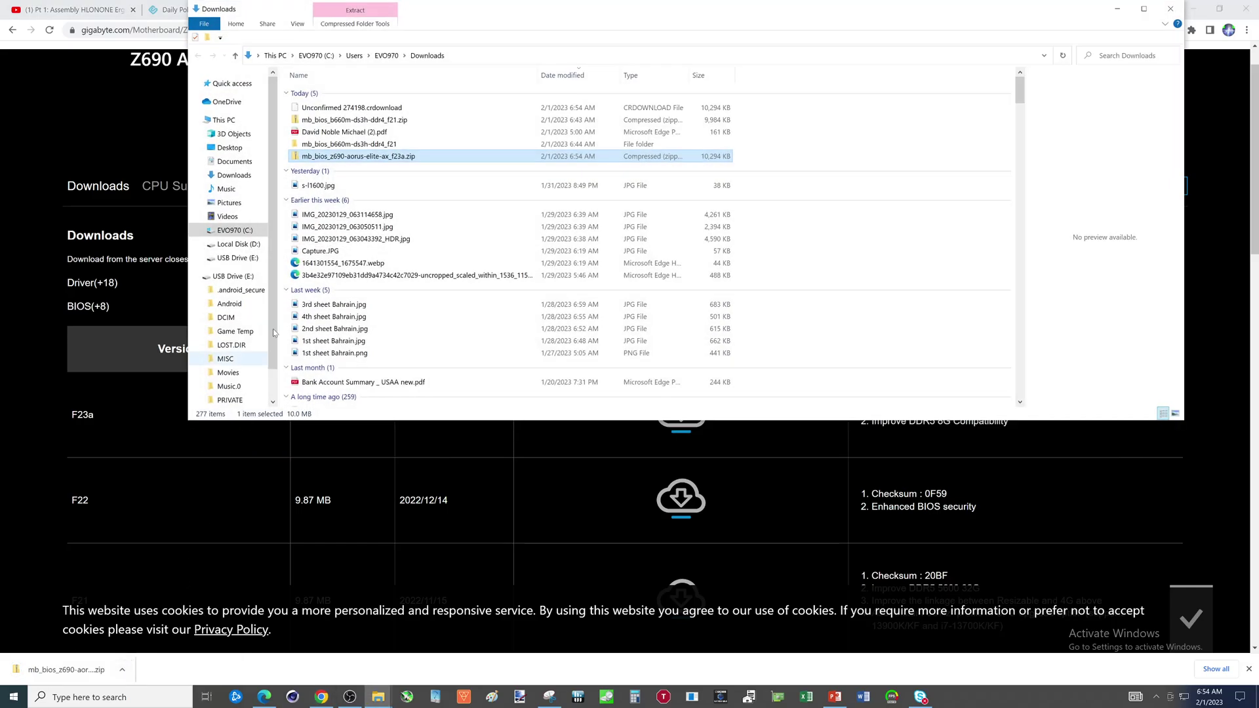
Extract mb_bios_z690-aorus-elite-ax_f23a.zip into its own folder, keeping the extracted folder's window in view and minimizing the Downloads window
right_click(351, 157)
left_click(396, 196)
left_click(730, 471)
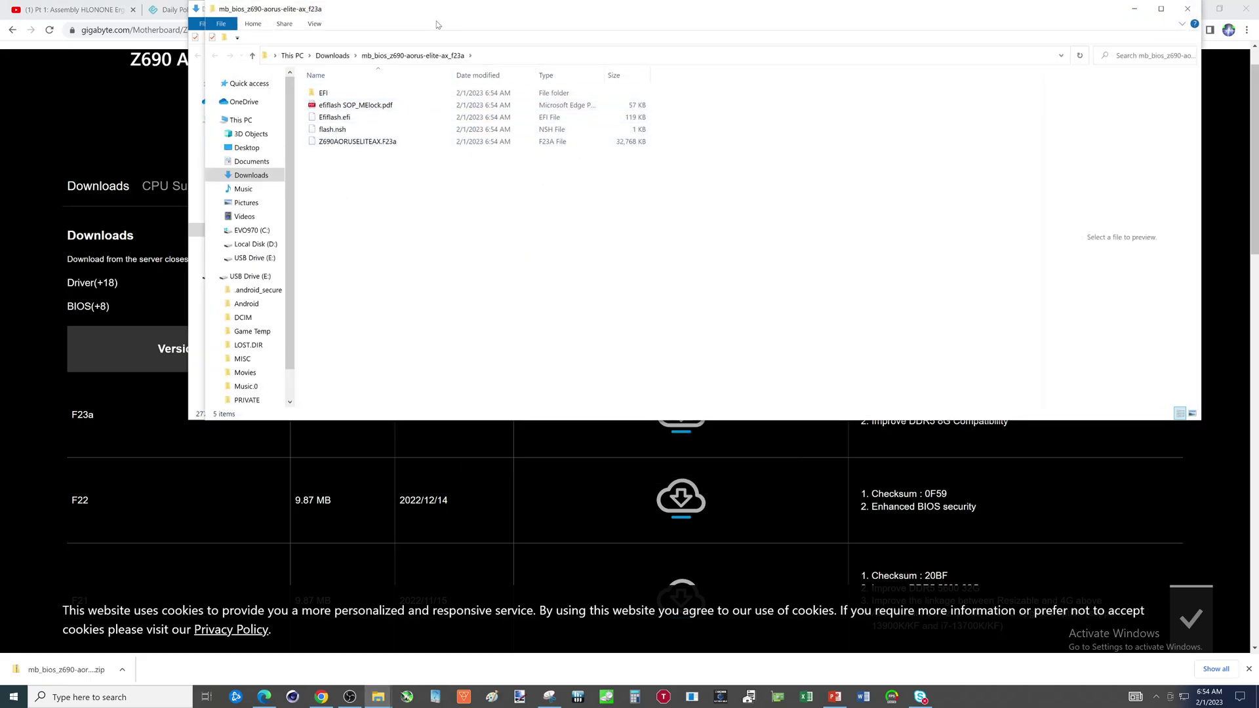
left_click_drag(484, 10, 445, 246)
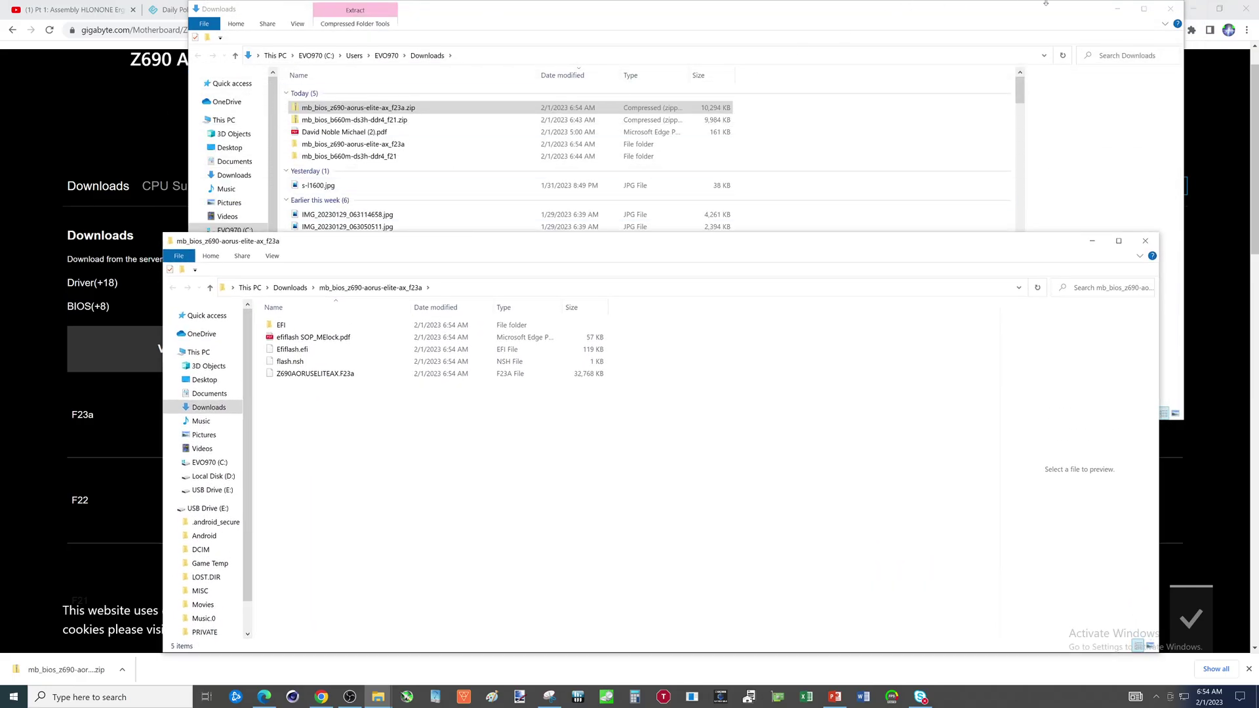
left_click(1118, 9)
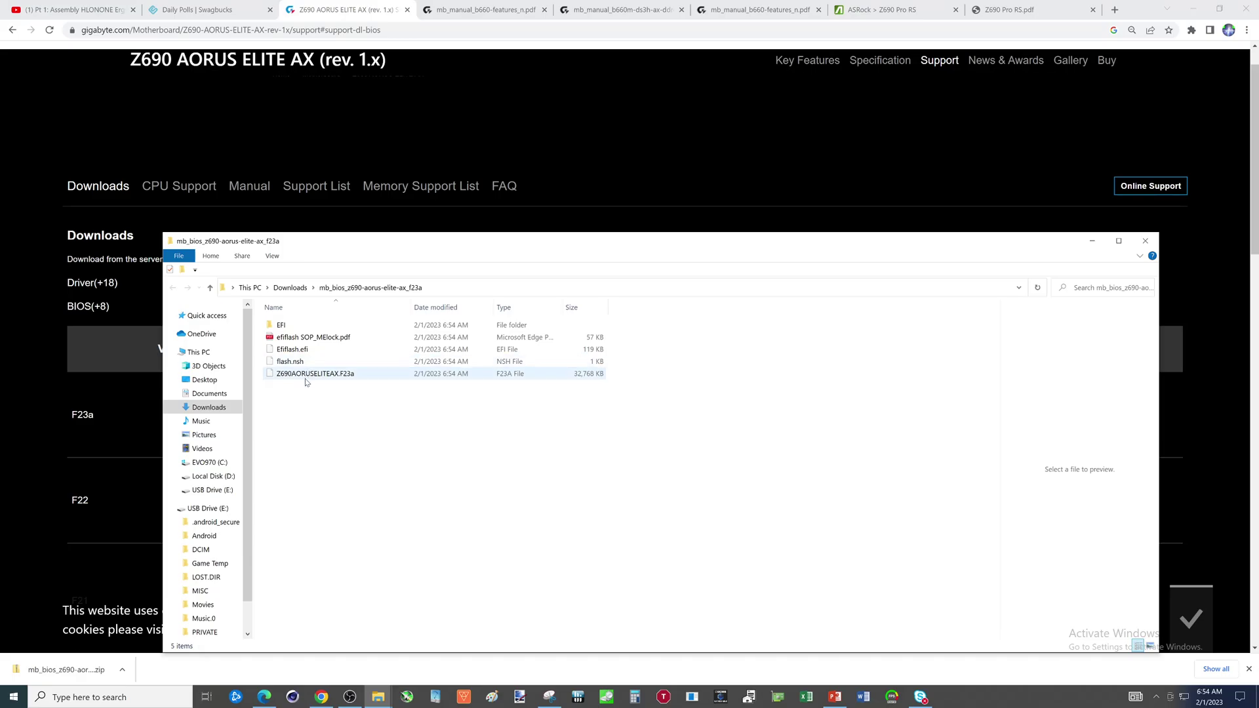
Open the English Unique Features Introduction PDF from the Z690 AORUS ELITE AX manual list on Gigabyte's support page
left_click(248, 189)
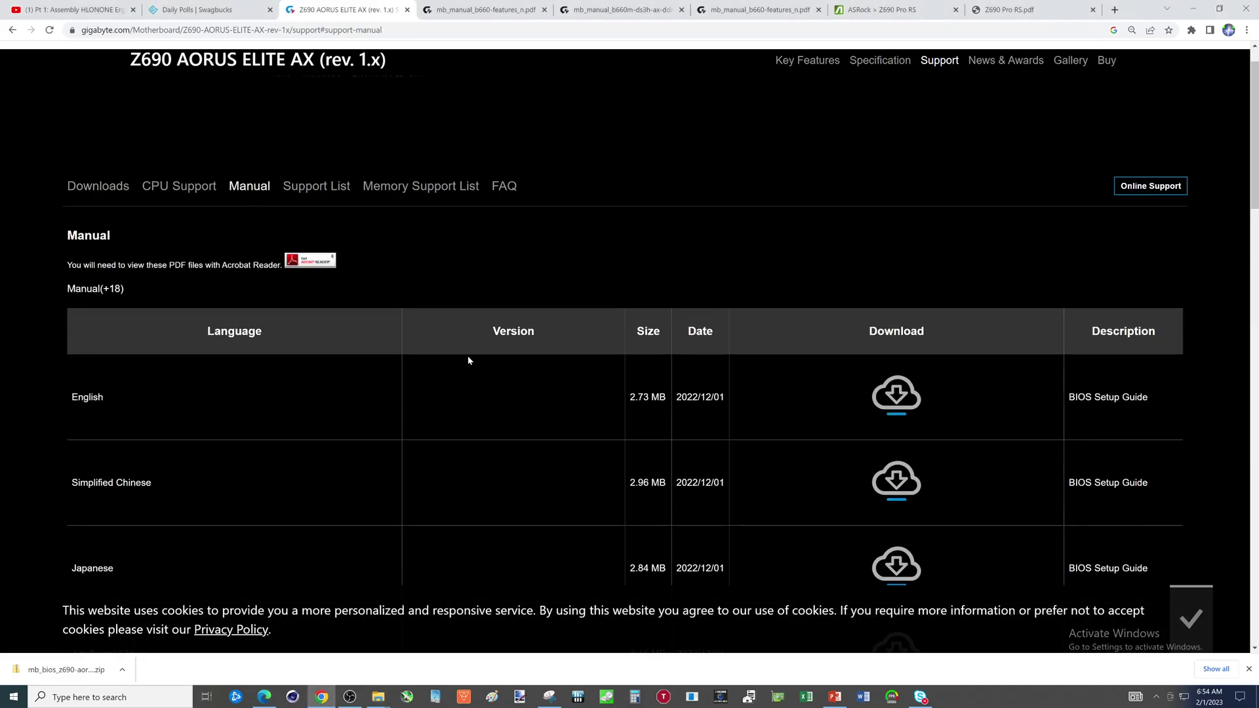
scroll(468, 360, "down", 10)
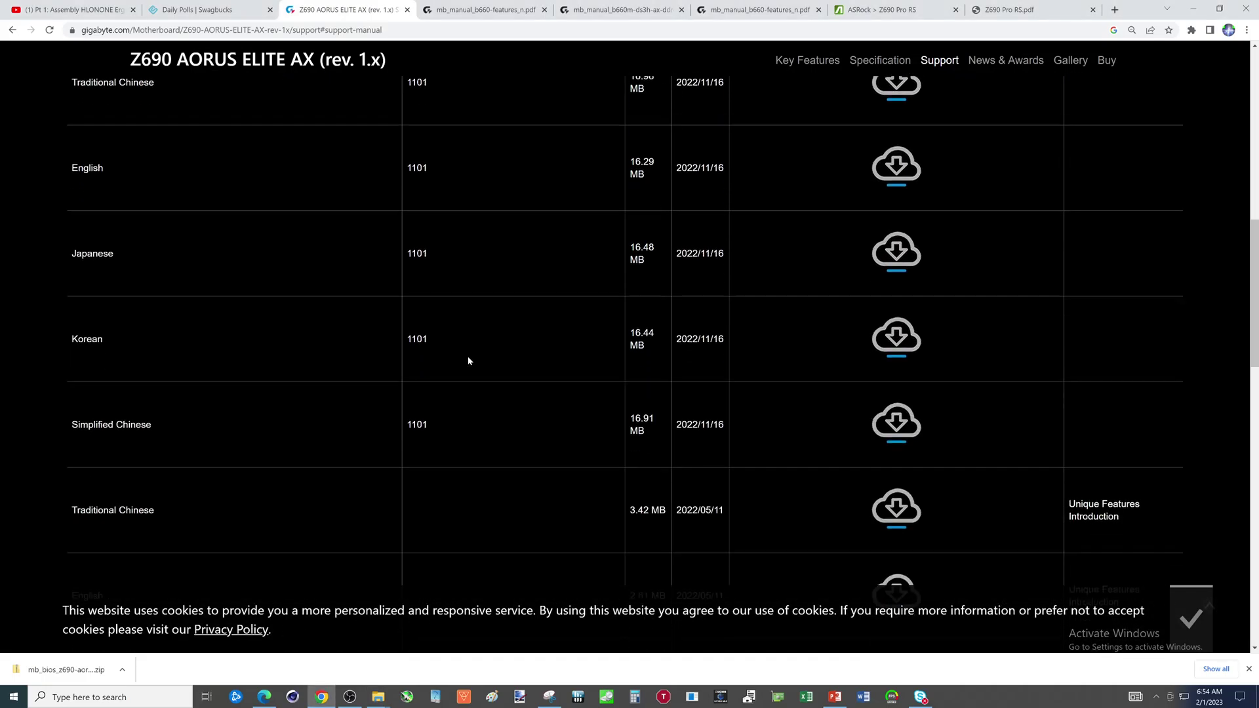
scroll(468, 360, "down", 1)
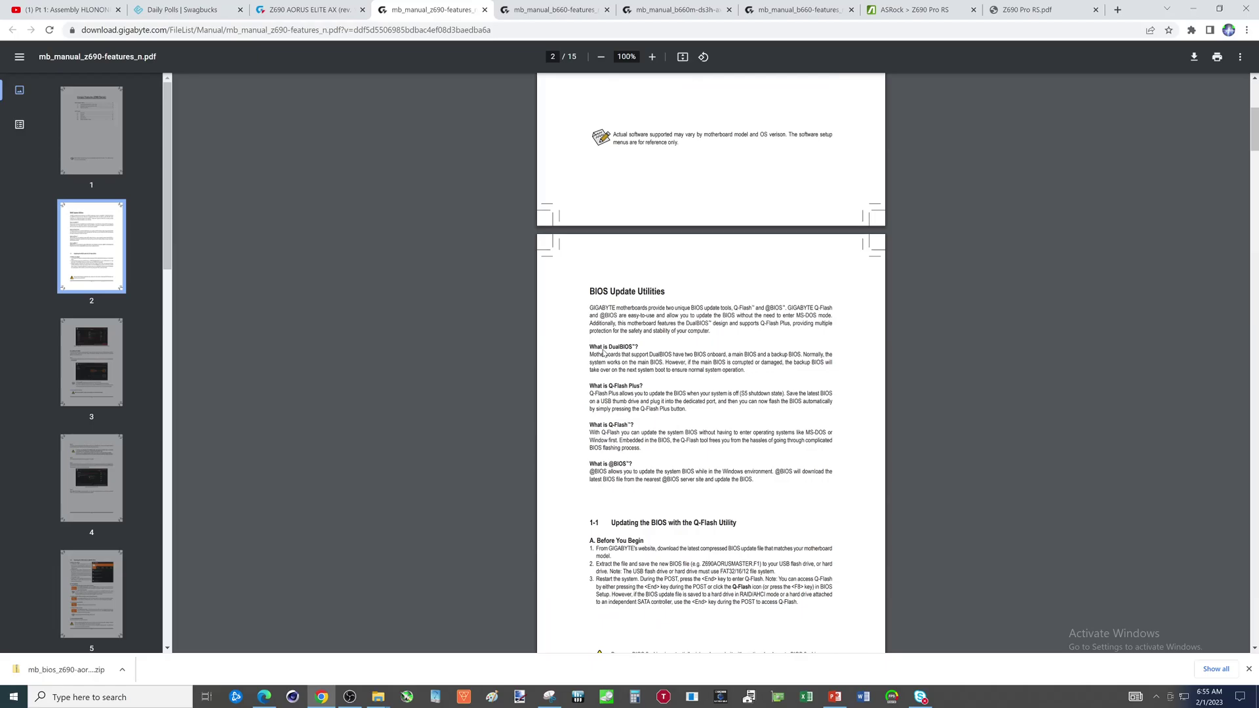
Find section 1-3 "Using Q-Flash Plus" on page 6 of the features manual and enlarge it to 175% for reading
scroll(604, 354, "down", 4)
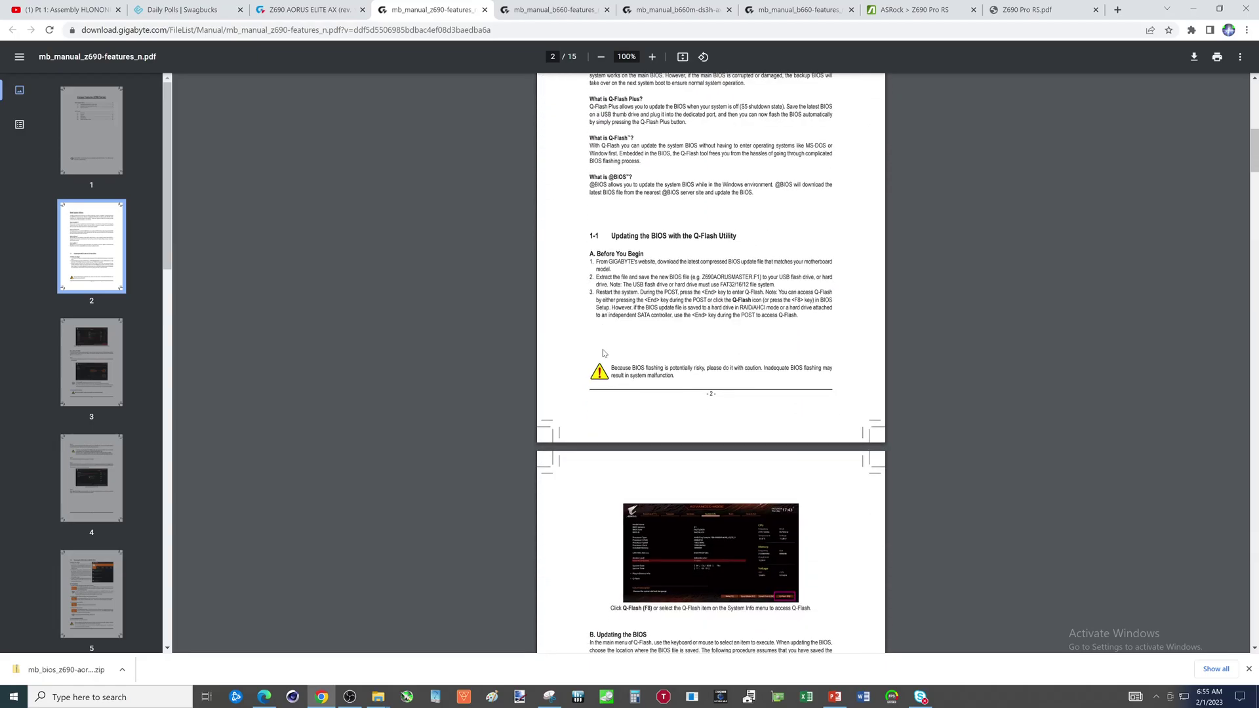
scroll(604, 354, "down", 8)
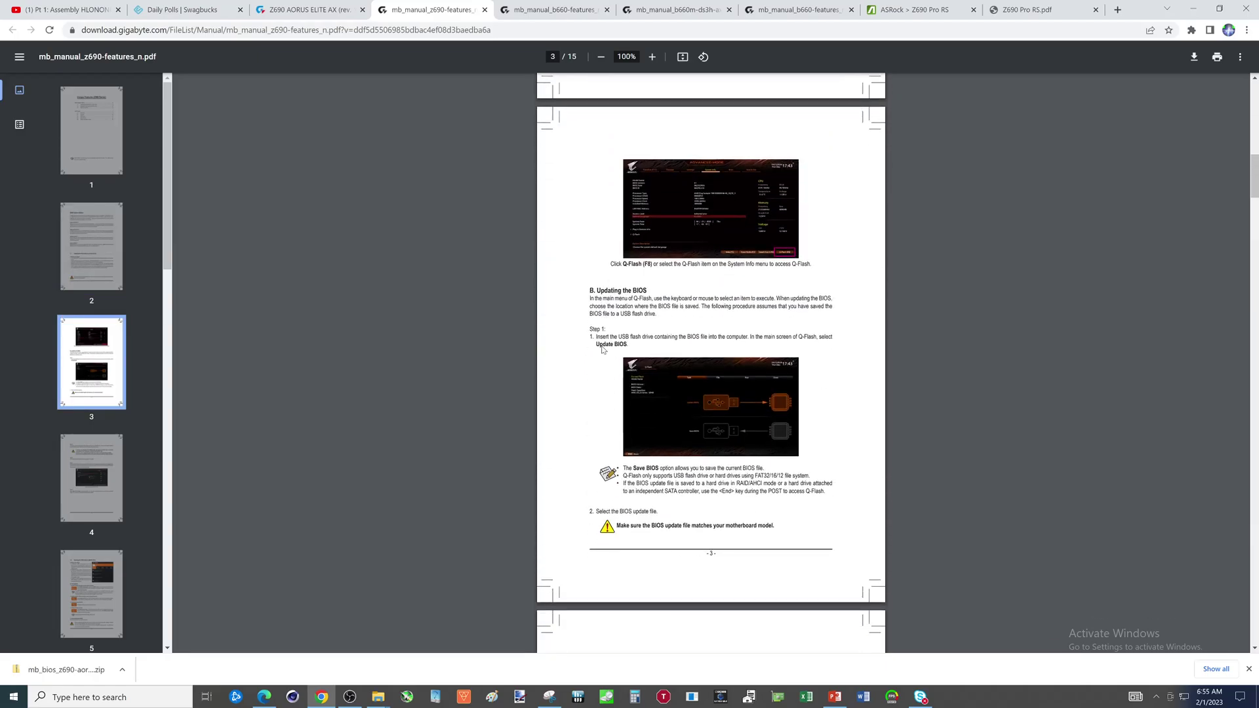
scroll(603, 354, "down", 10)
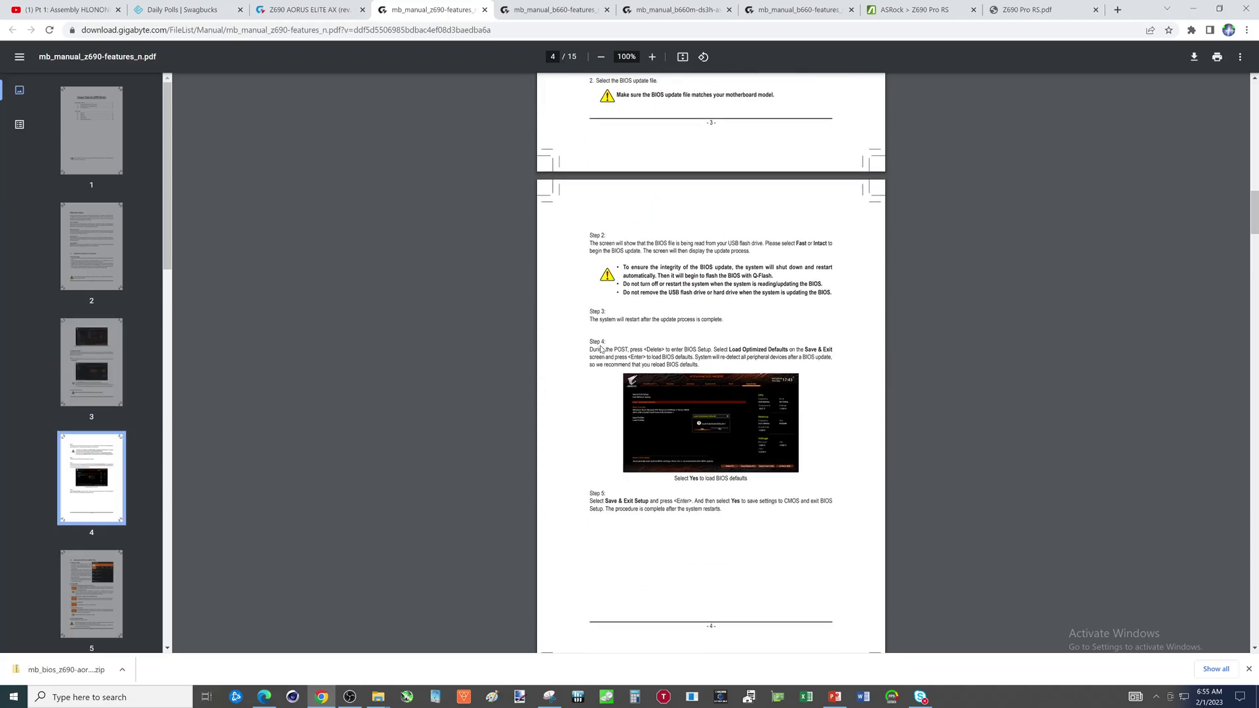
scroll(601, 350, "down", 10)
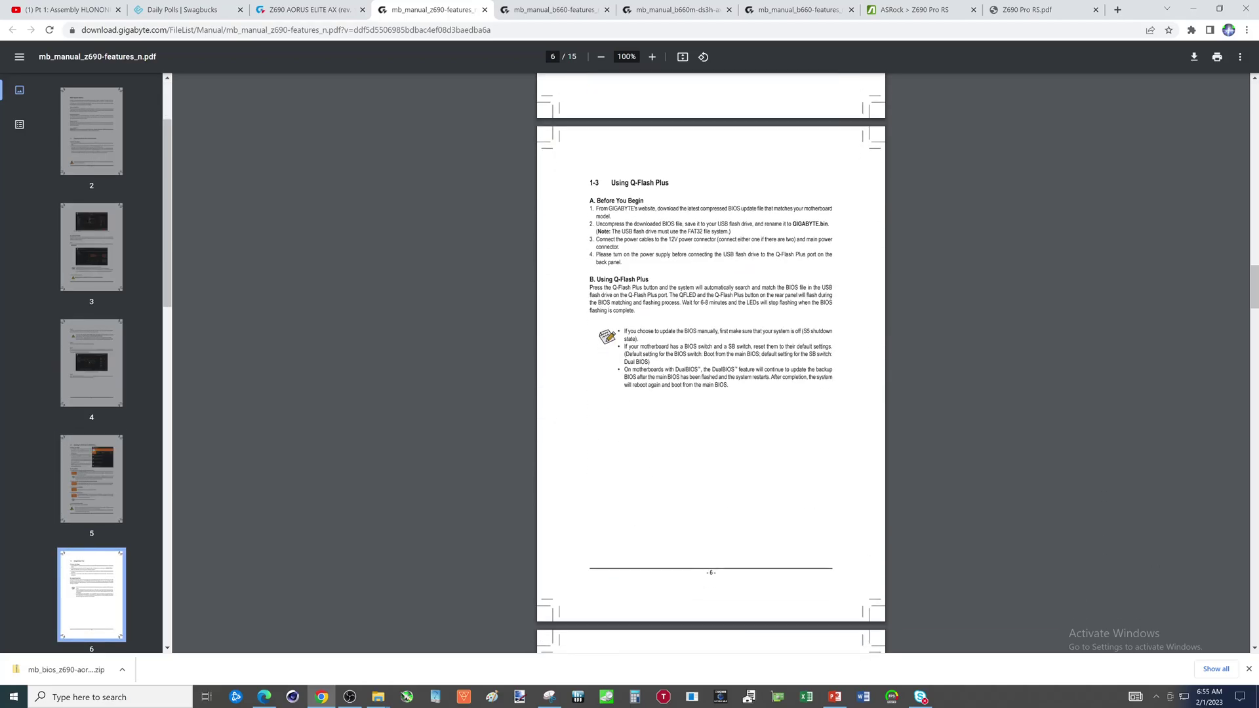
left_click(653, 57)
left_click(653, 57)
left_click(652, 57)
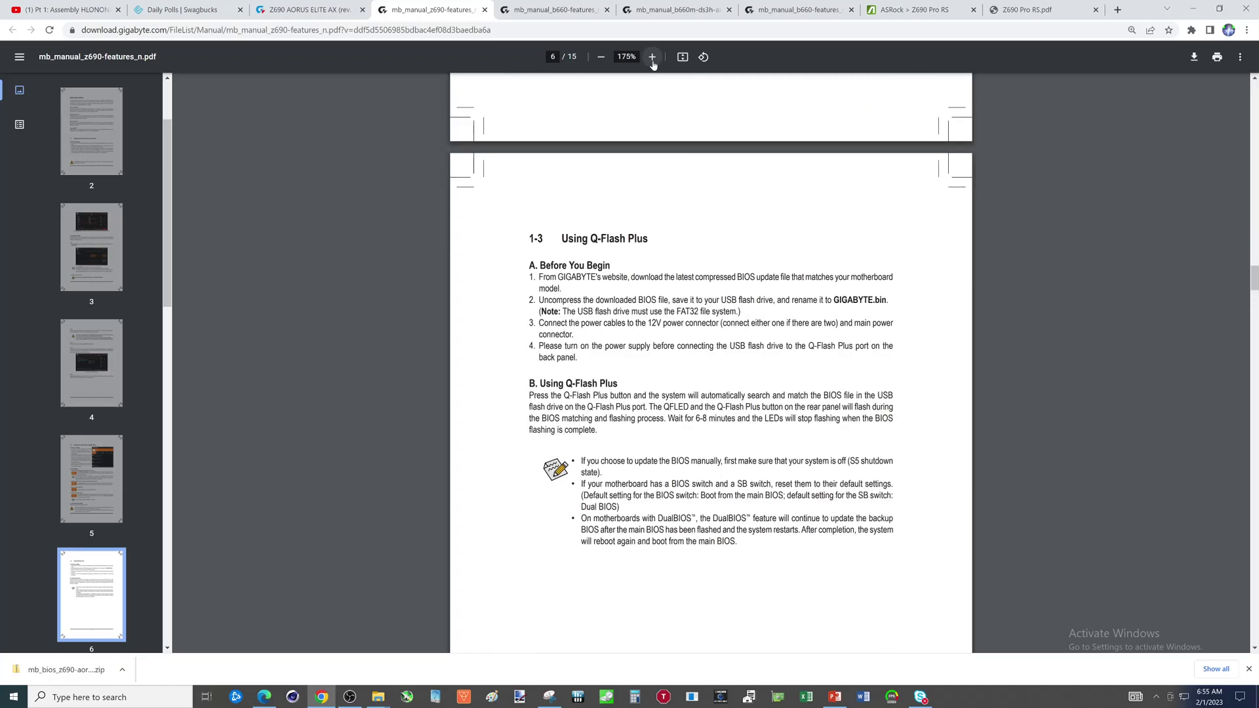
left_click(653, 57)
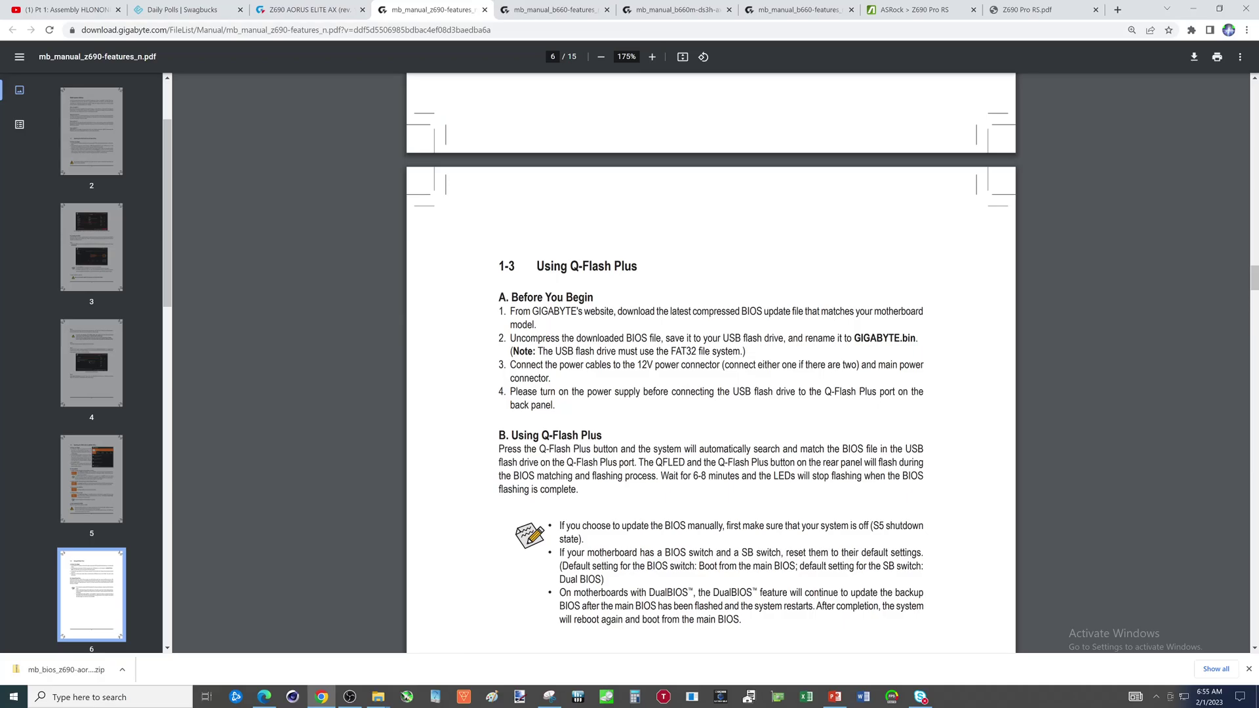
Copy the required file name GIGABYTE.bin from step 2 of the Q-Flash Plus instructions
left_click_drag(854, 338, 916, 339)
right_click(899, 340)
left_click(918, 351)
Switch to the extracted Z690 BIOS folder in File Explorer and rename Z690AORUSELITEAX.F23a to GIGABYTE.bin, accepting the extension change
mouse_move(378, 696)
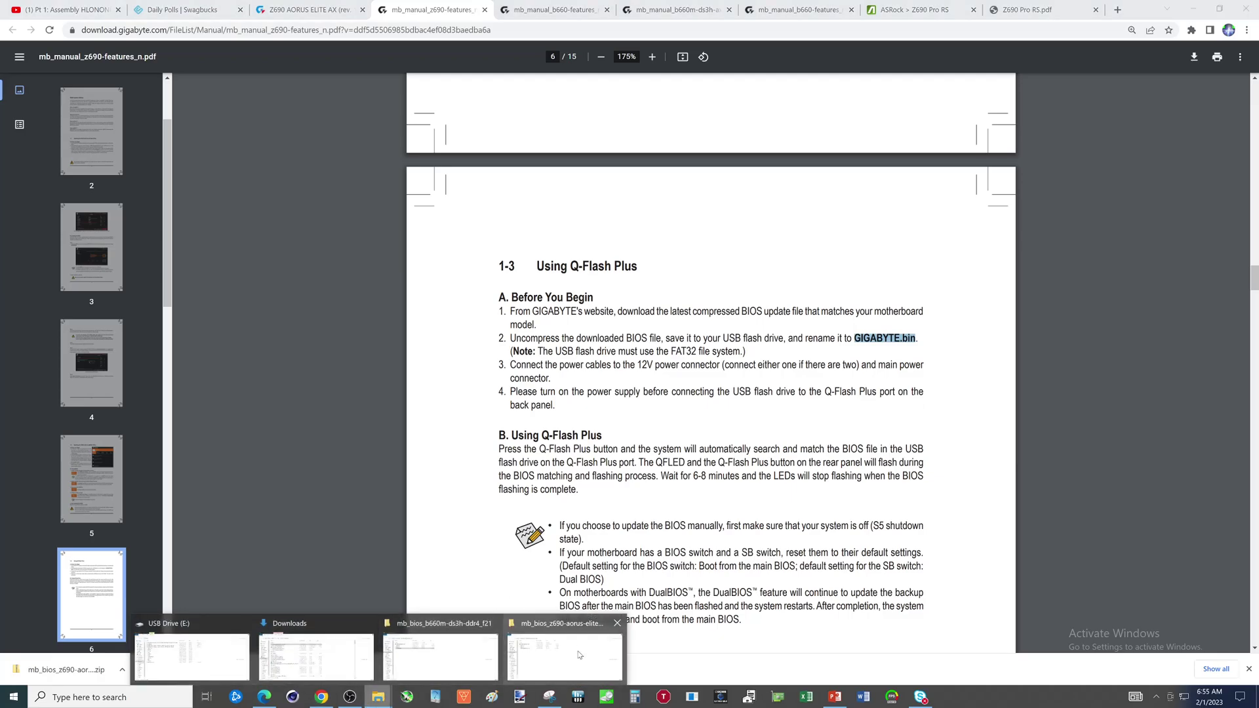
left_click(580, 651)
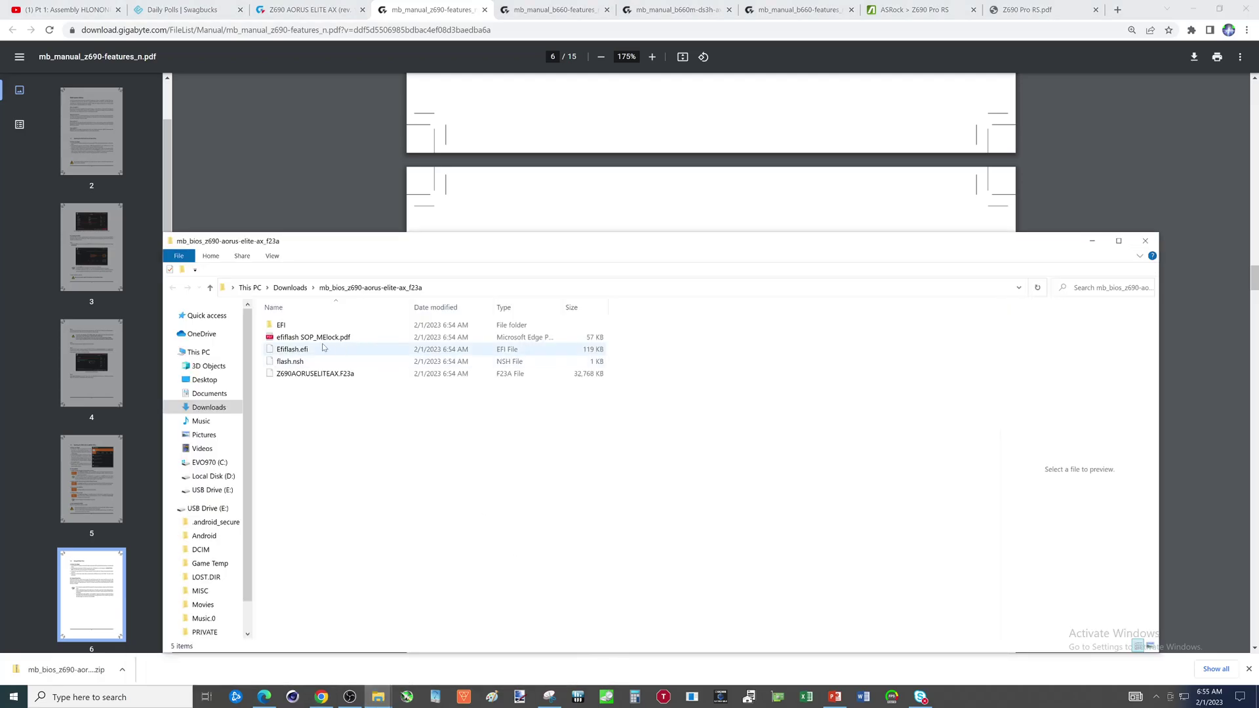
left_click(301, 378)
right_click(300, 379)
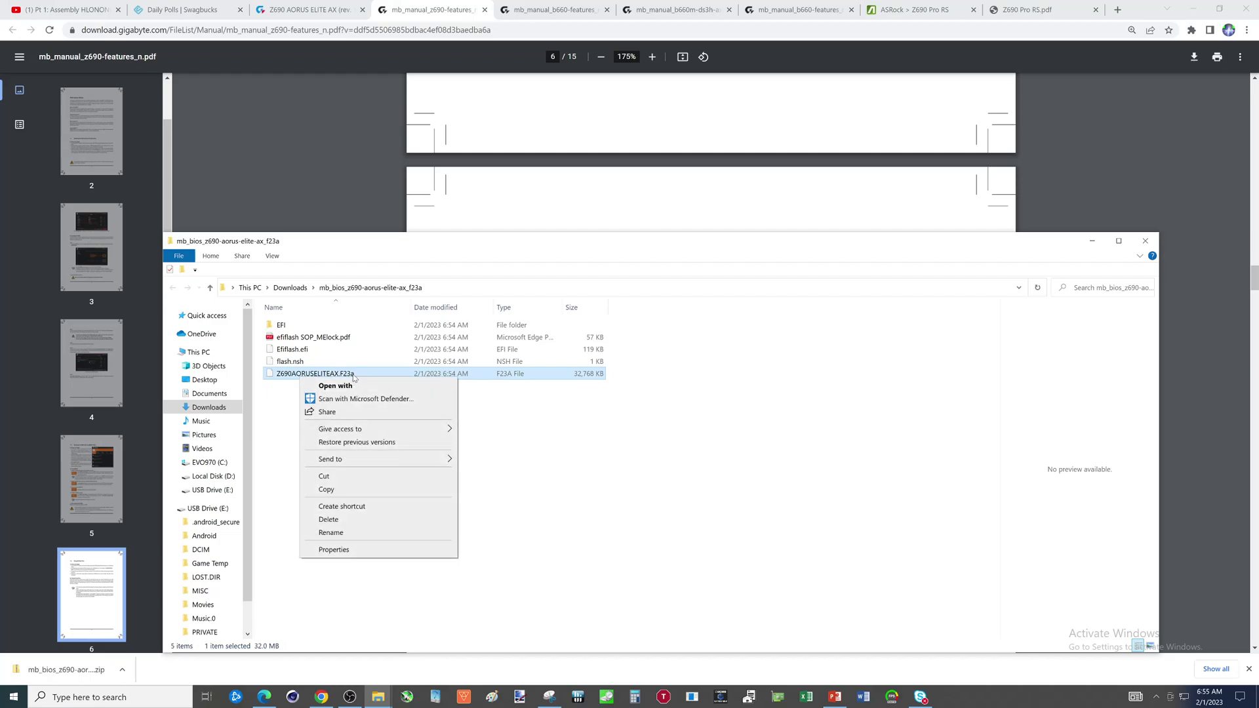
left_click(342, 532)
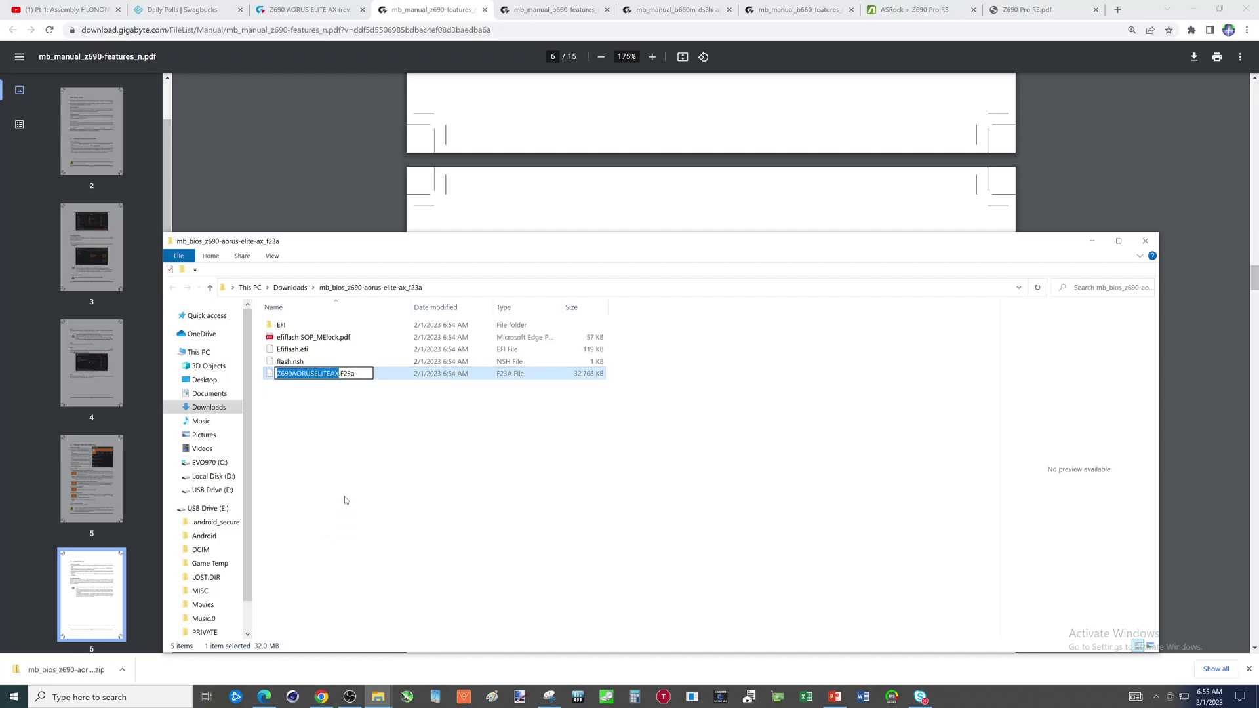
key("ctrl+v")
key("Delete")
key("Delete")
key("Delete")
key("Delete")
key("Delete")
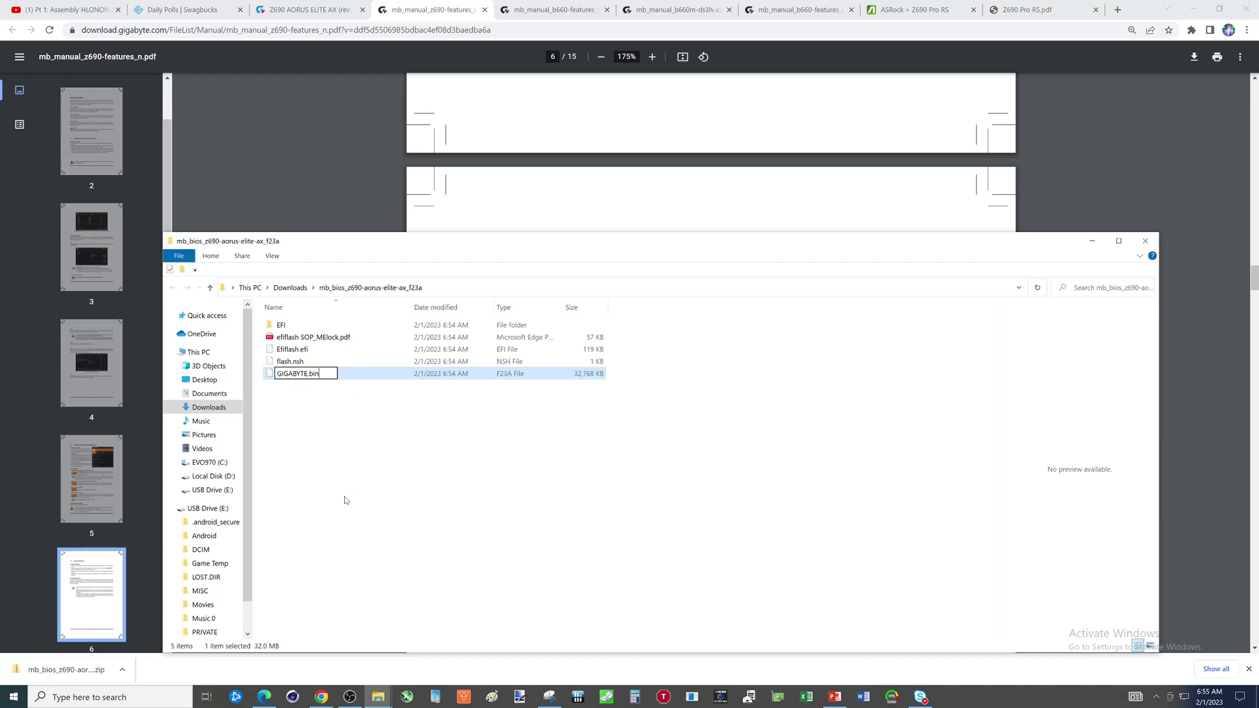
key("Return")
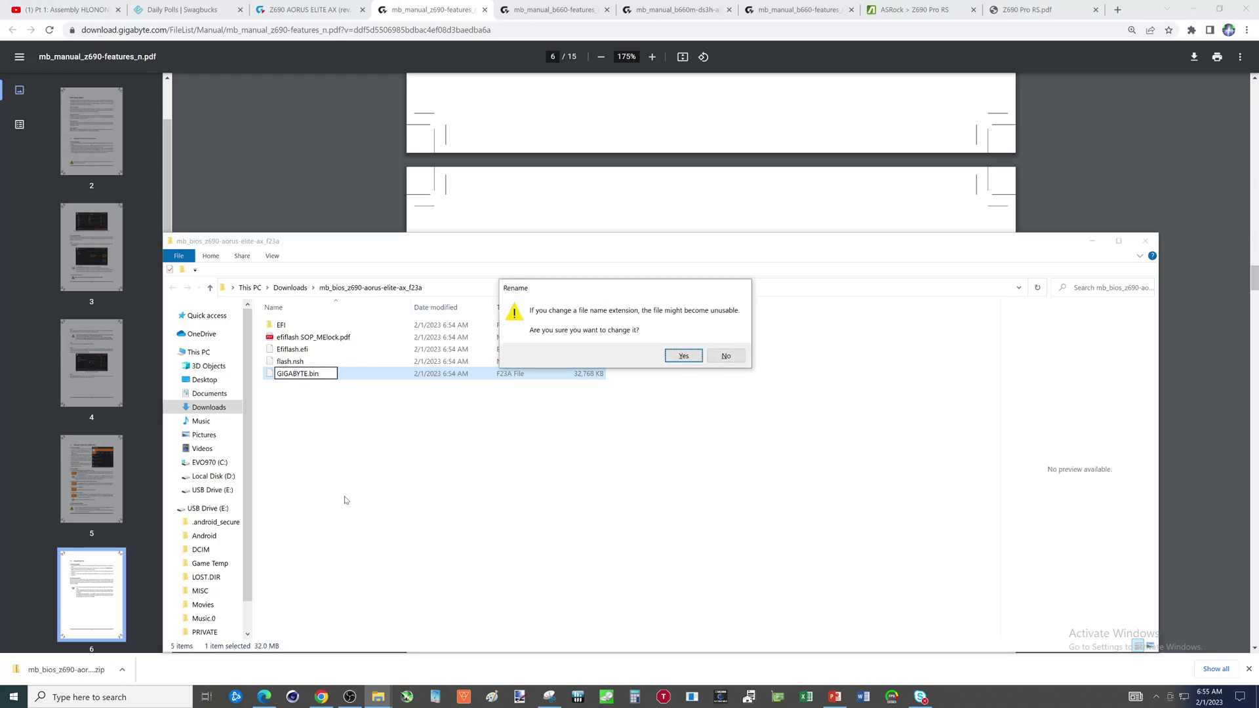
left_click(684, 356)
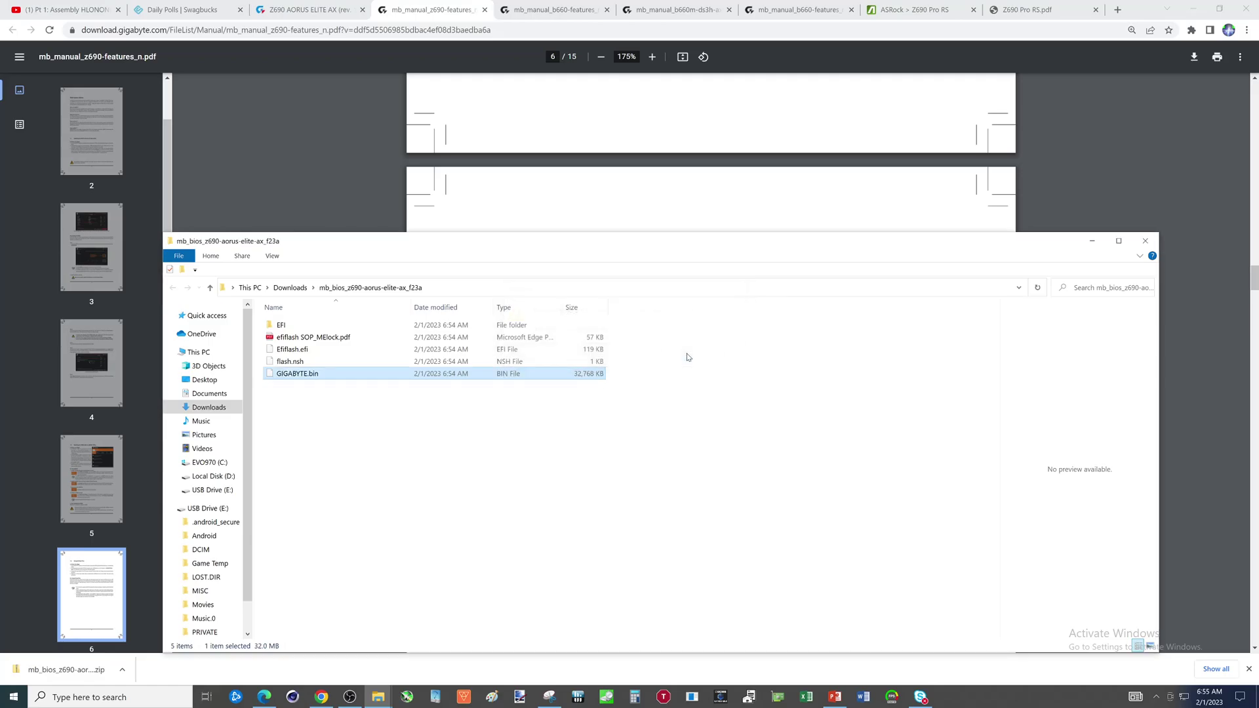
Minimize the BIOS folder, highlight the FAT32 file system note in the manual, and switch to the "Bios File" slide in PowerPoint
left_click(1092, 241)
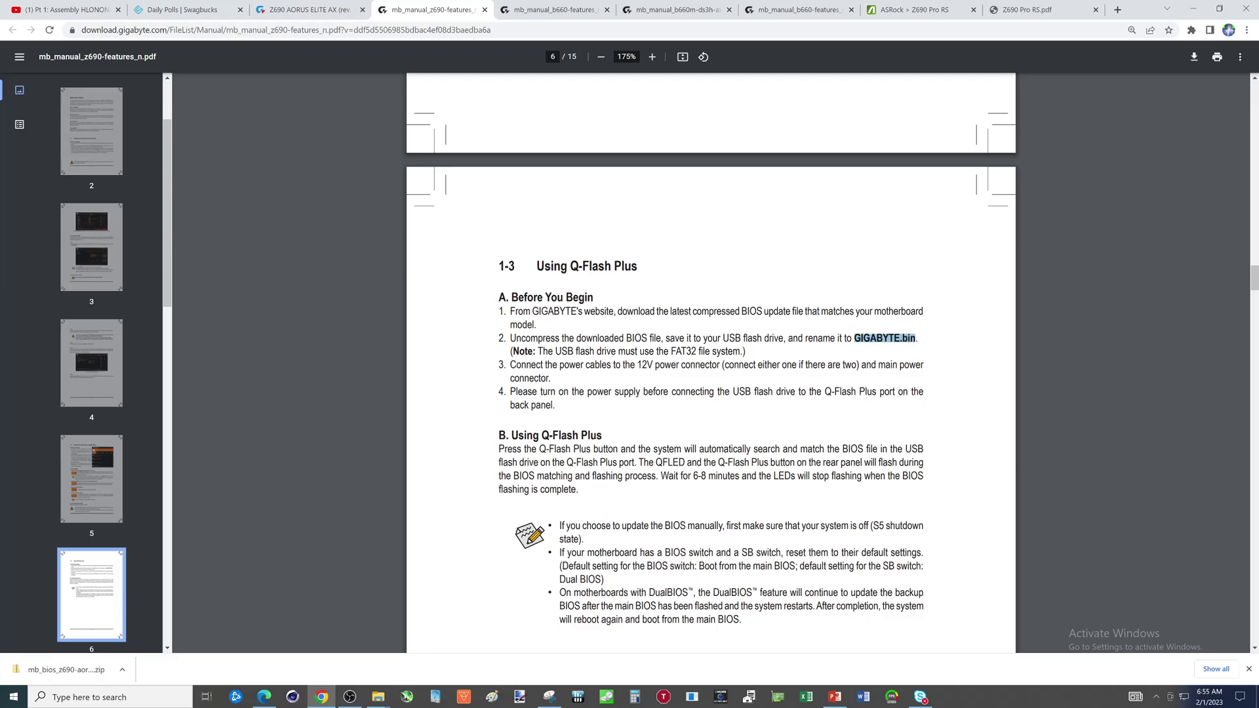
left_click_drag(663, 352, 743, 352)
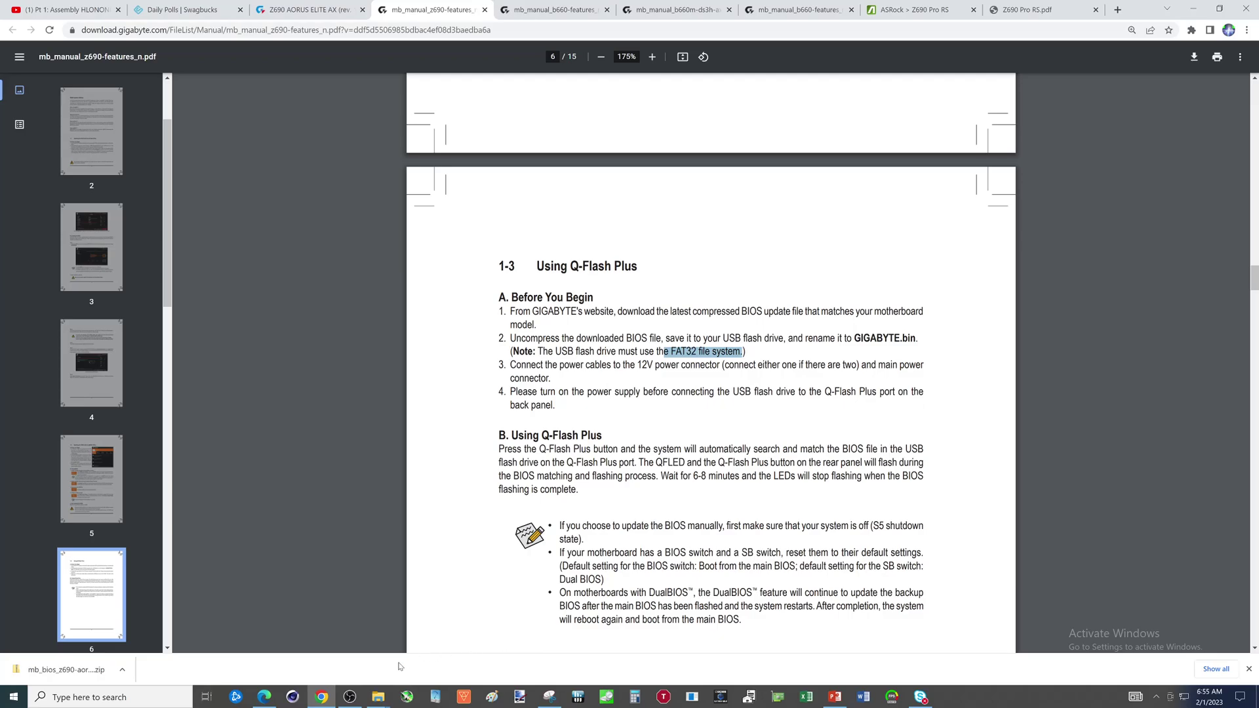
left_click(835, 696)
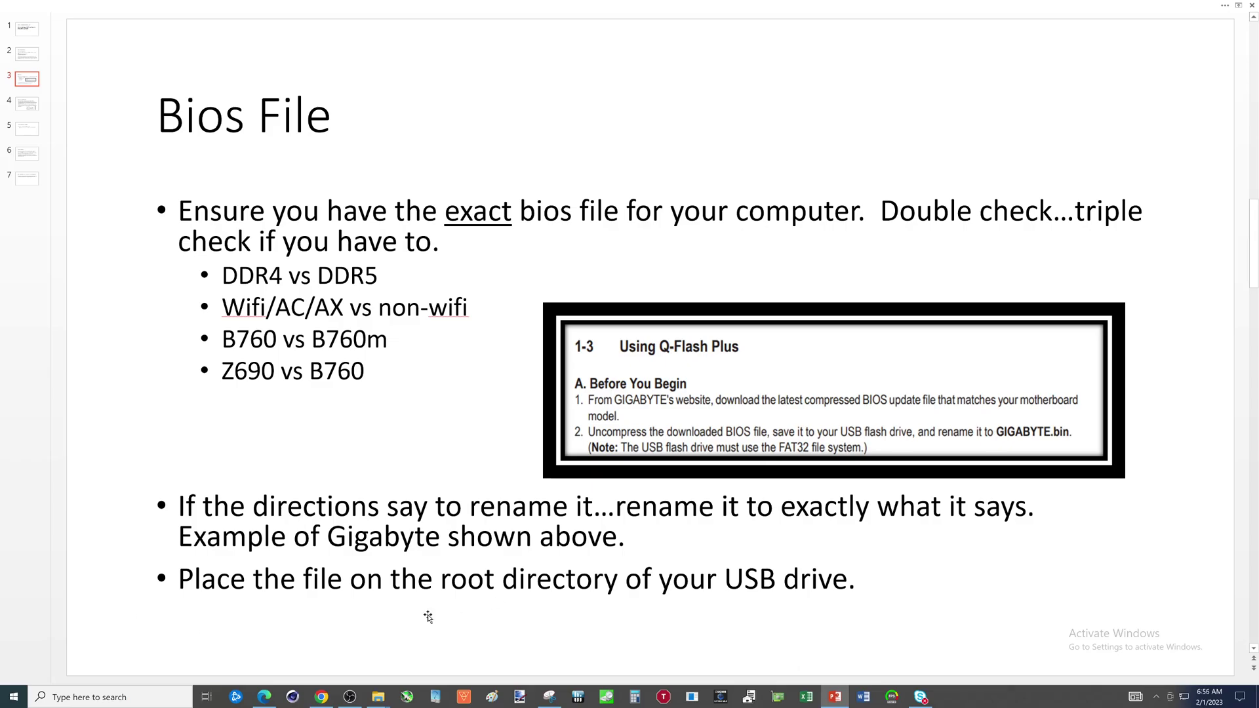
Show the root directory of USB Drive (E:) in File Explorer in contrast to its DCIM subfolder, and minimize the window
mouse_move(375, 693)
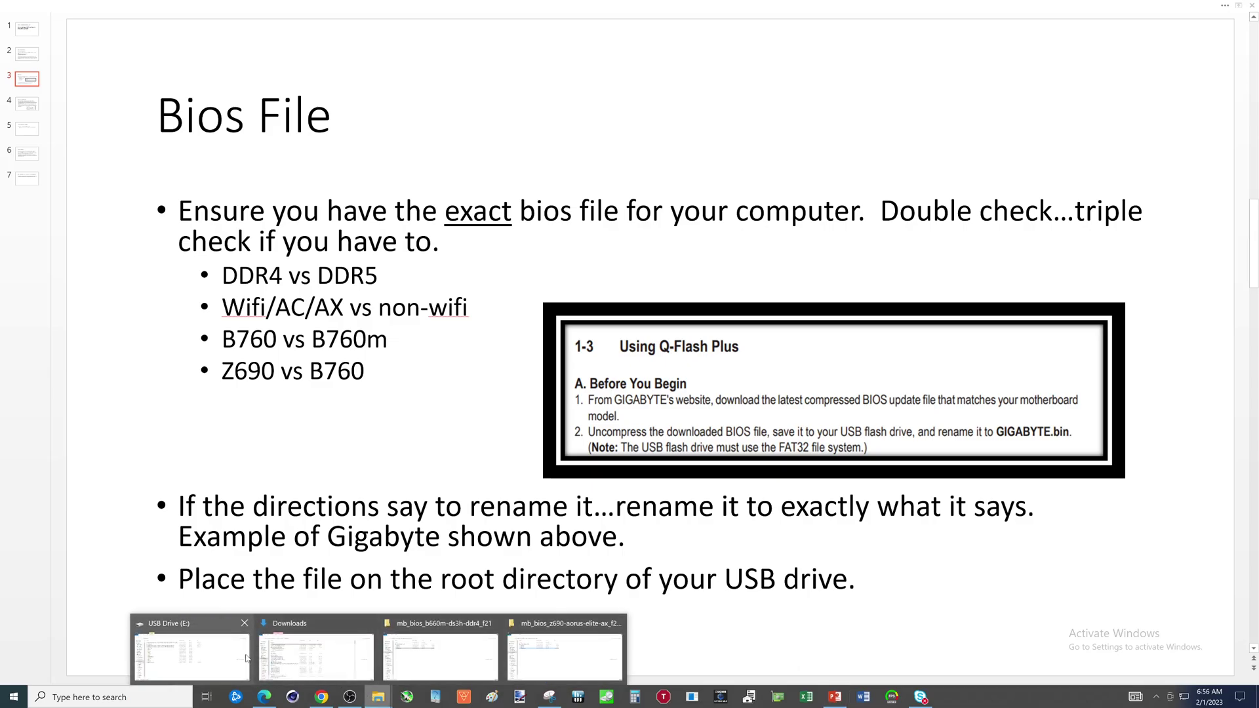
left_click(177, 661)
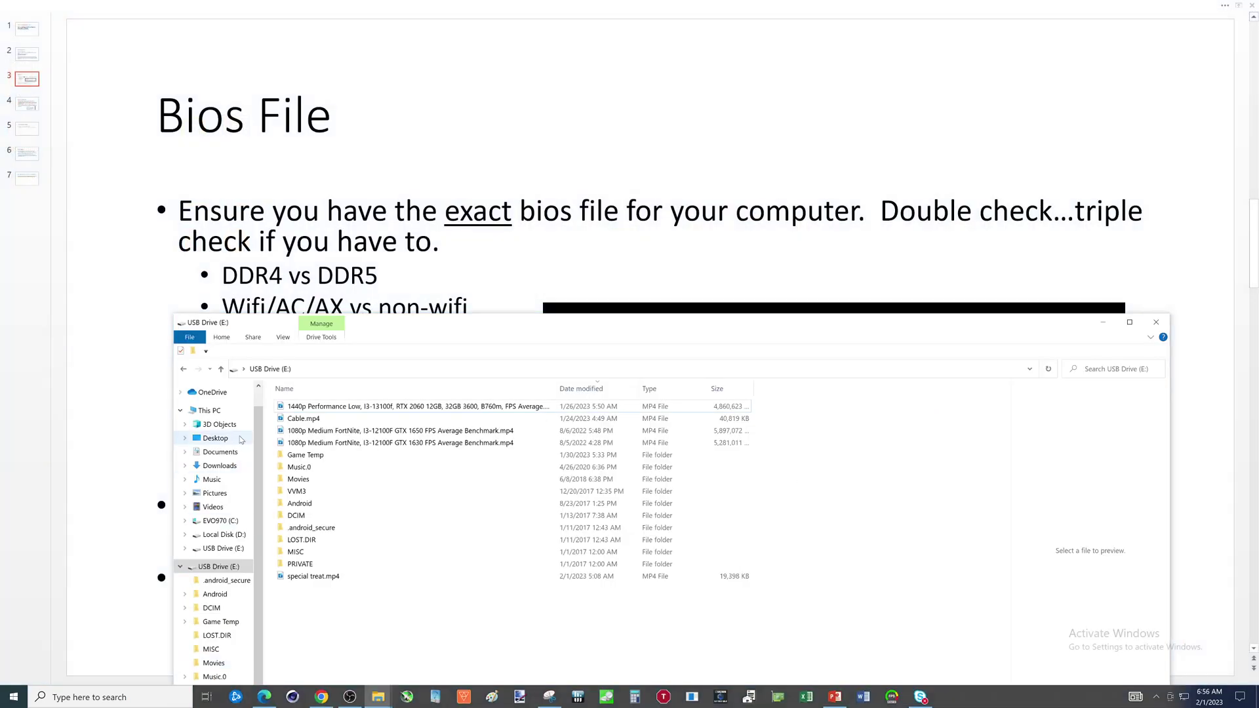
left_click(219, 580)
left_click(212, 610)
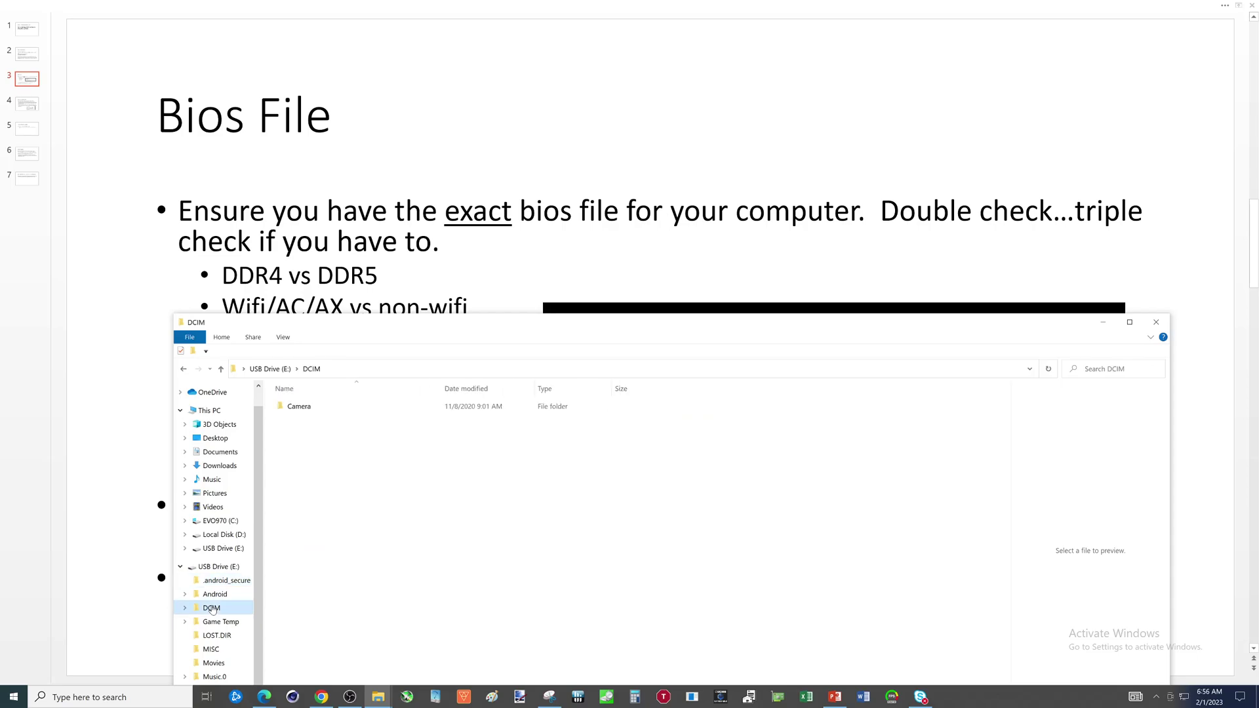
left_click(271, 369)
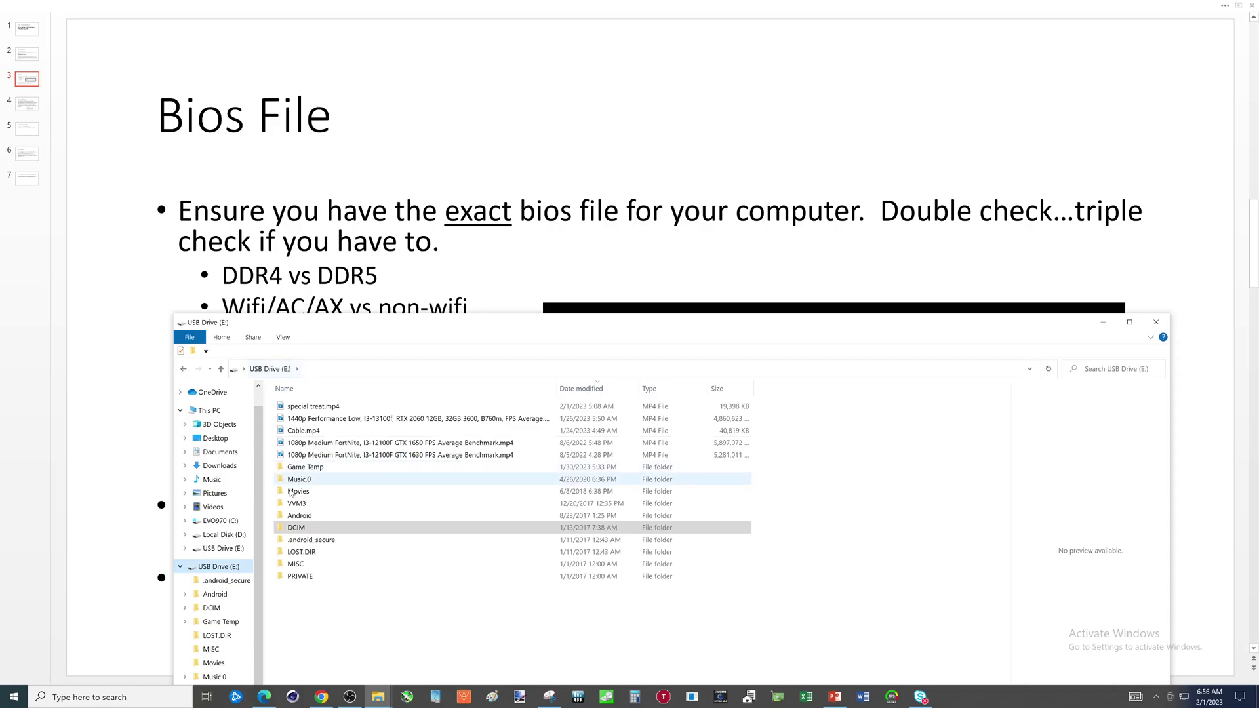
left_click(317, 603)
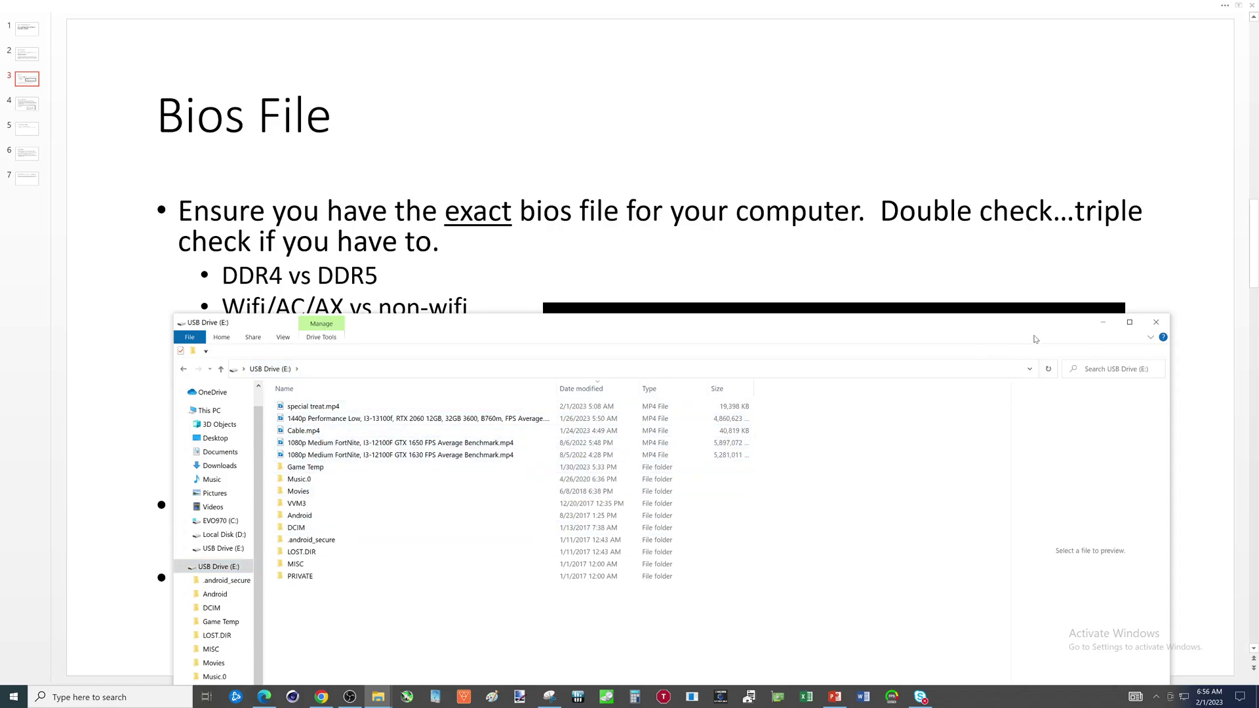
left_click(1102, 322)
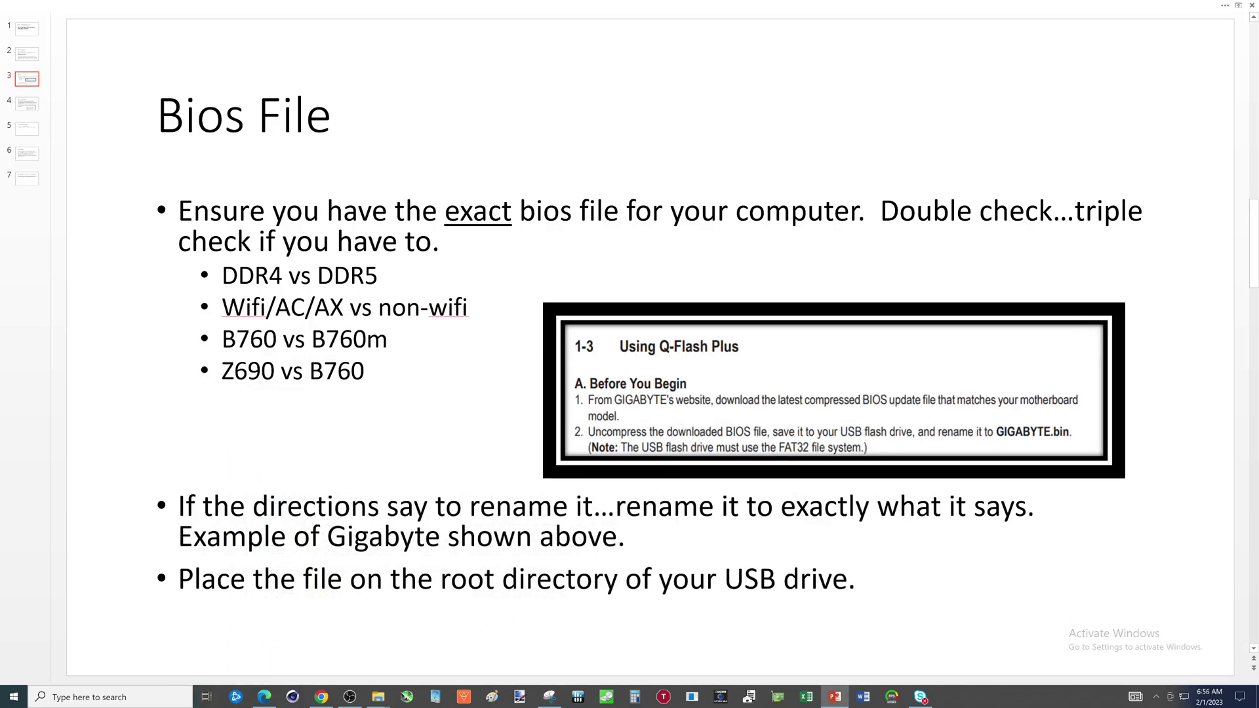
Advance to the "Bios File (continued)" slide and delete "or unique features manual" from the USB port bullet
key("Page_Down")
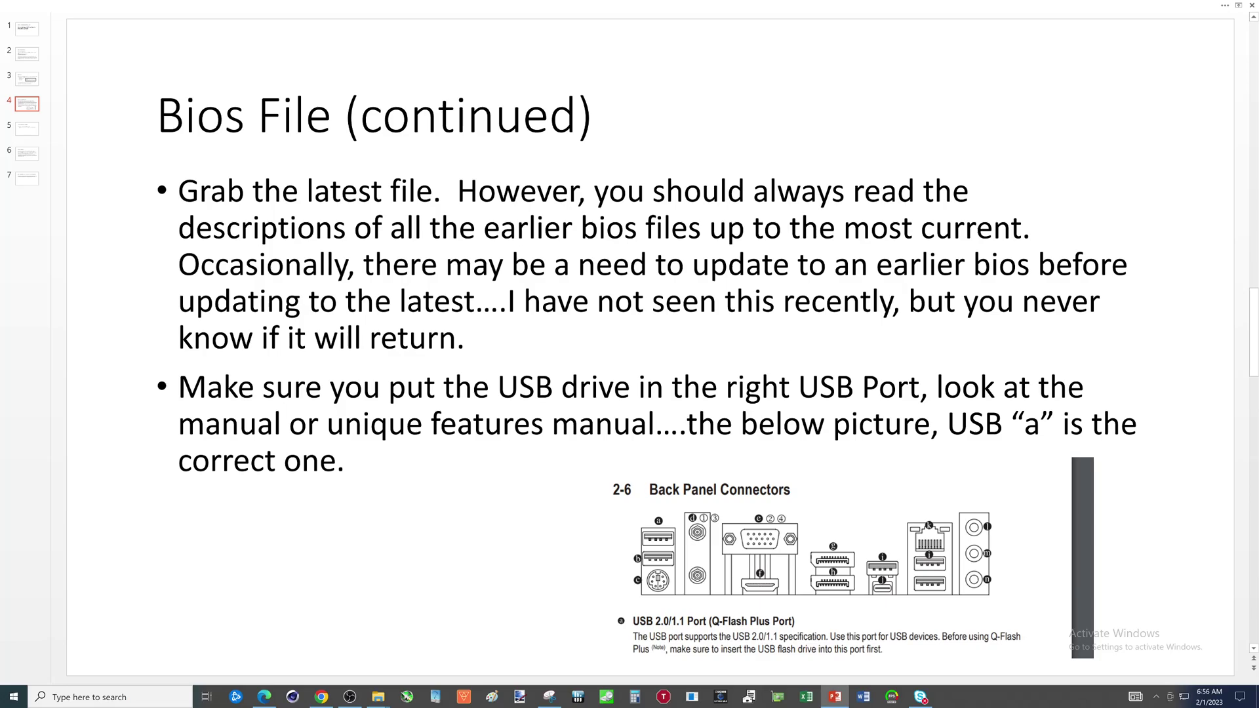
left_click_drag(290, 425, 616, 434)
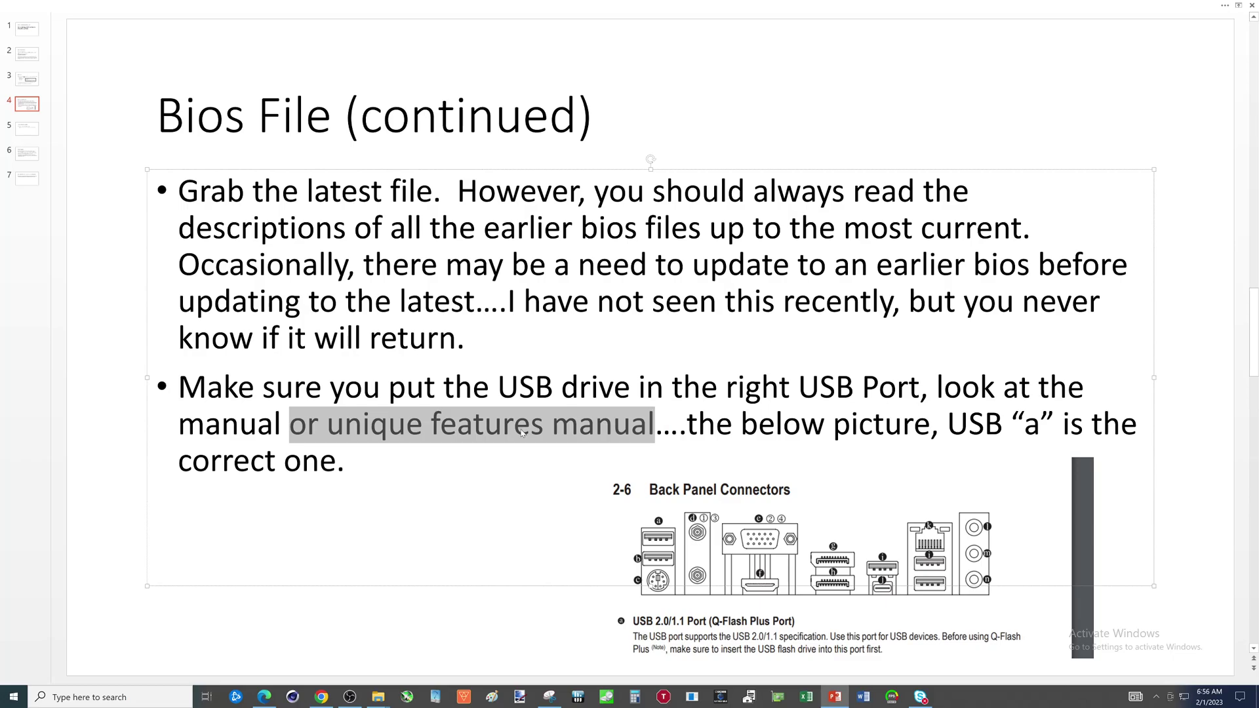
key("Delete")
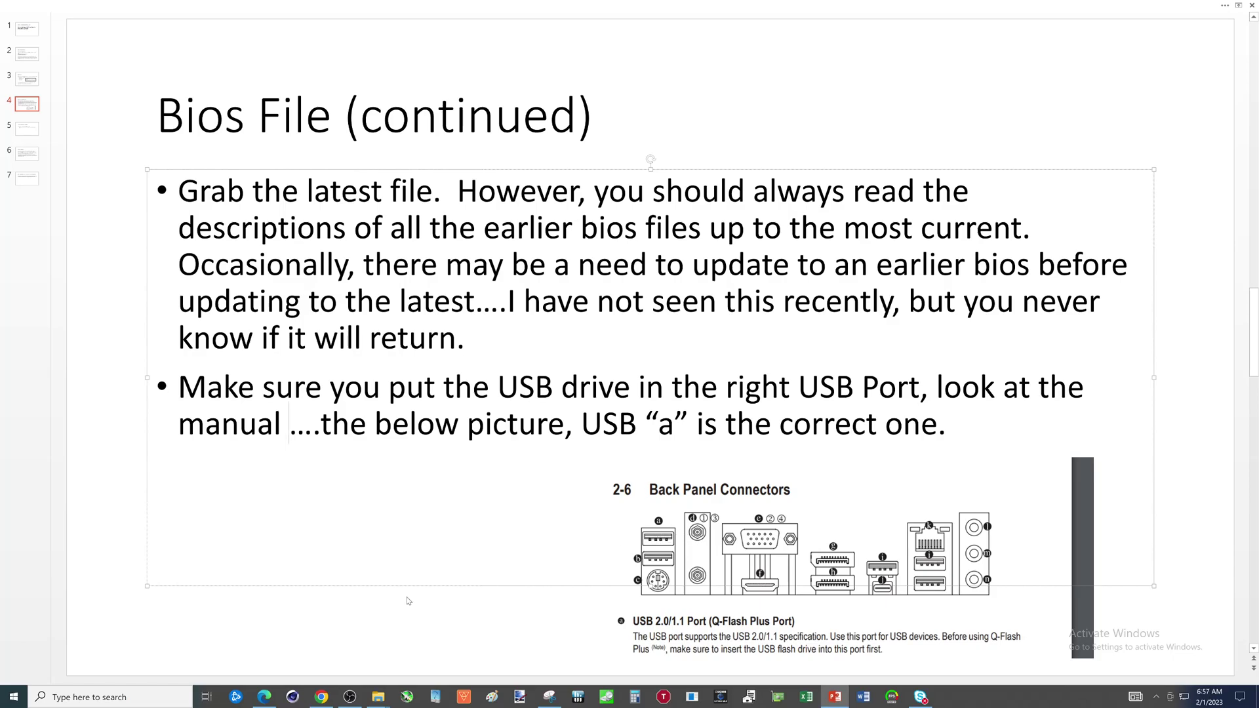
Switch to the Z690 AORUS ELITE AX manual page in Chrome and open the English user's manual, version 1101
left_click(322, 697)
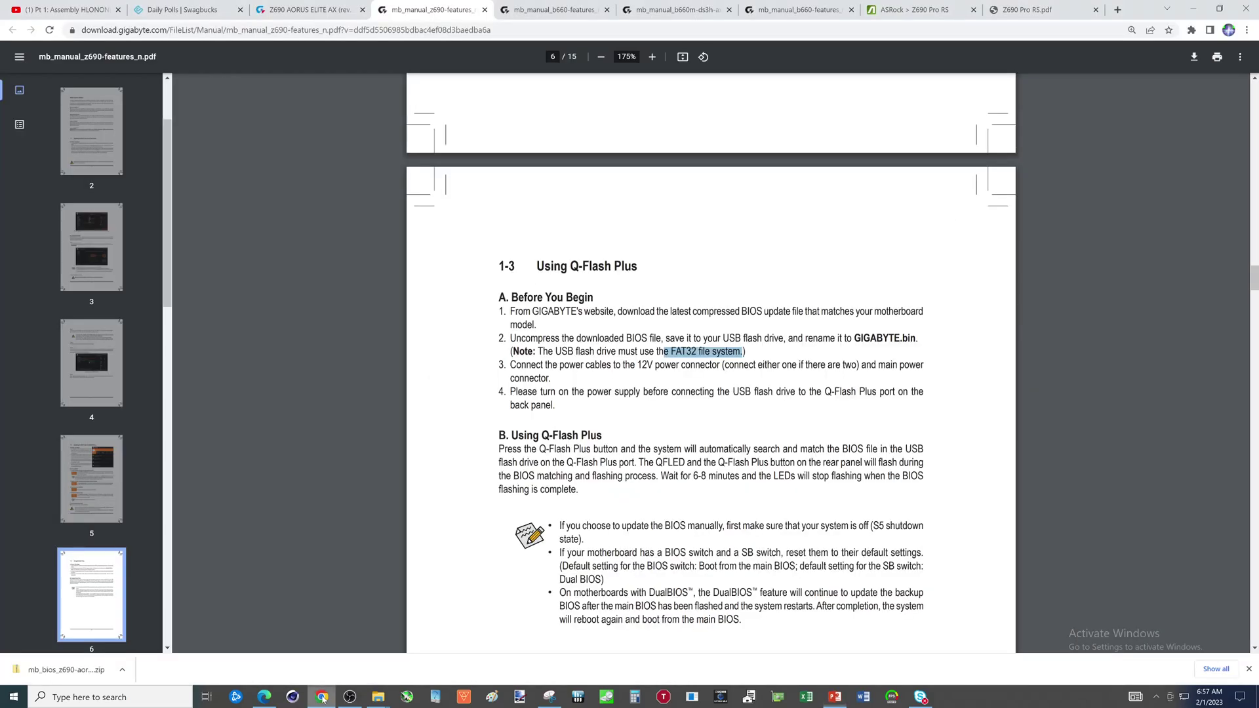
left_click(308, 10)
scroll(361, 362, "up", 2)
scroll(361, 363, "up", 10)
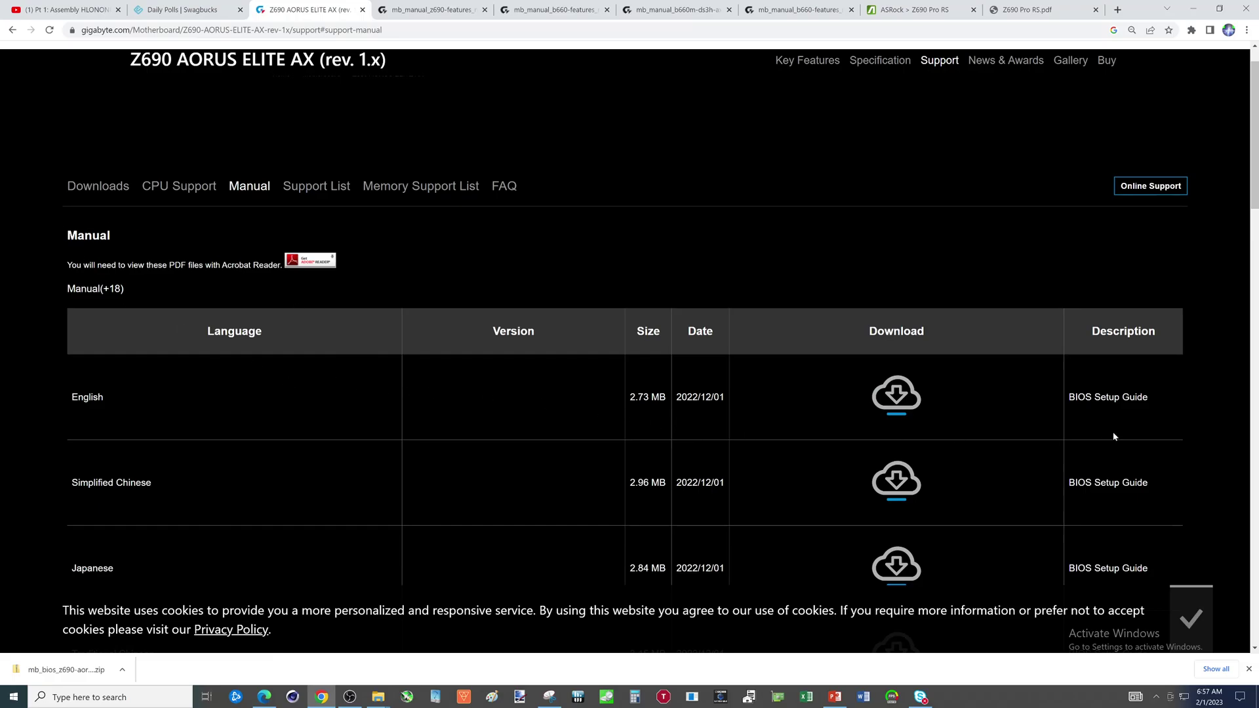
scroll(1088, 408, "down", 7)
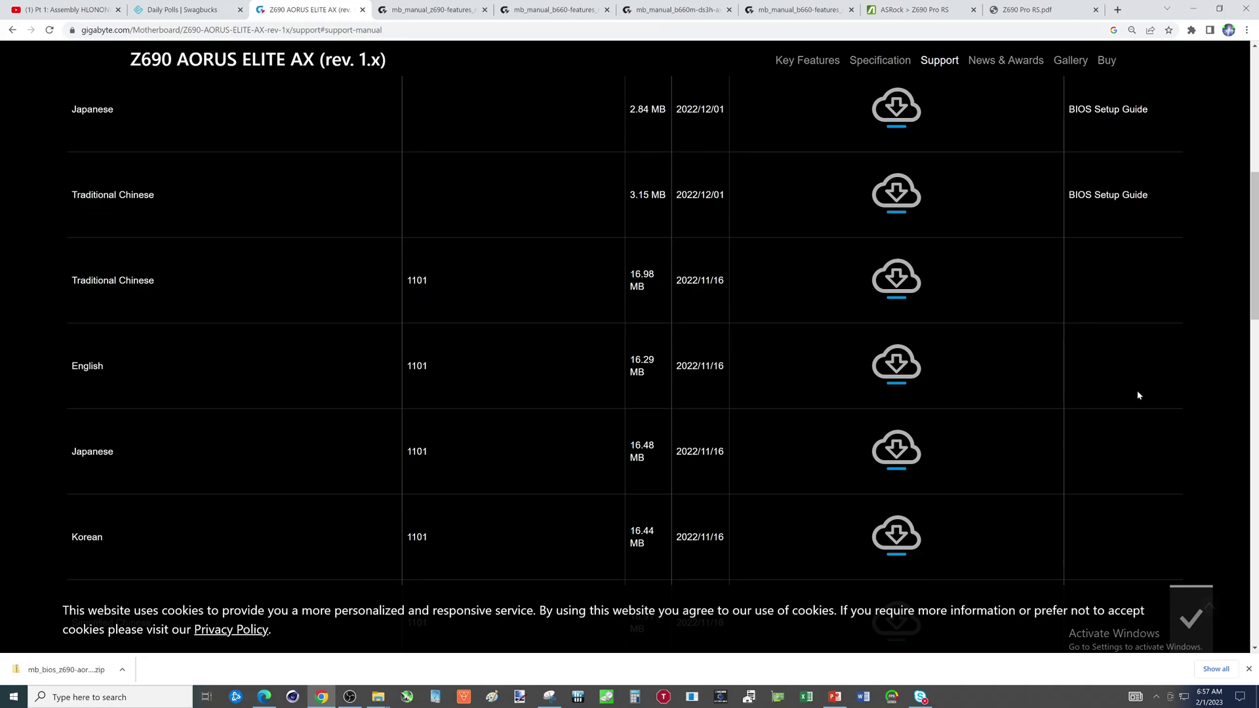
left_click(902, 360)
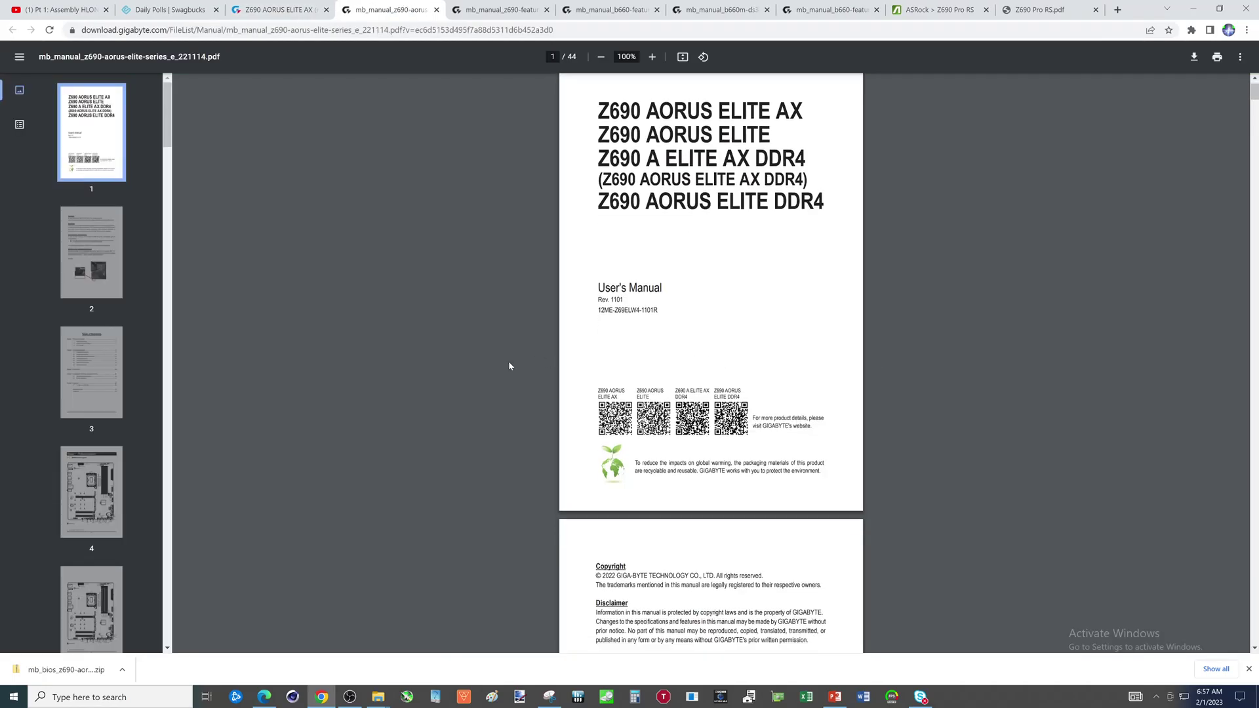
Look through the user's manual for section 2-6, Back Panel Connectors, on page 18
scroll(509, 360, "down", 10)
scroll(509, 360, "down", 15)
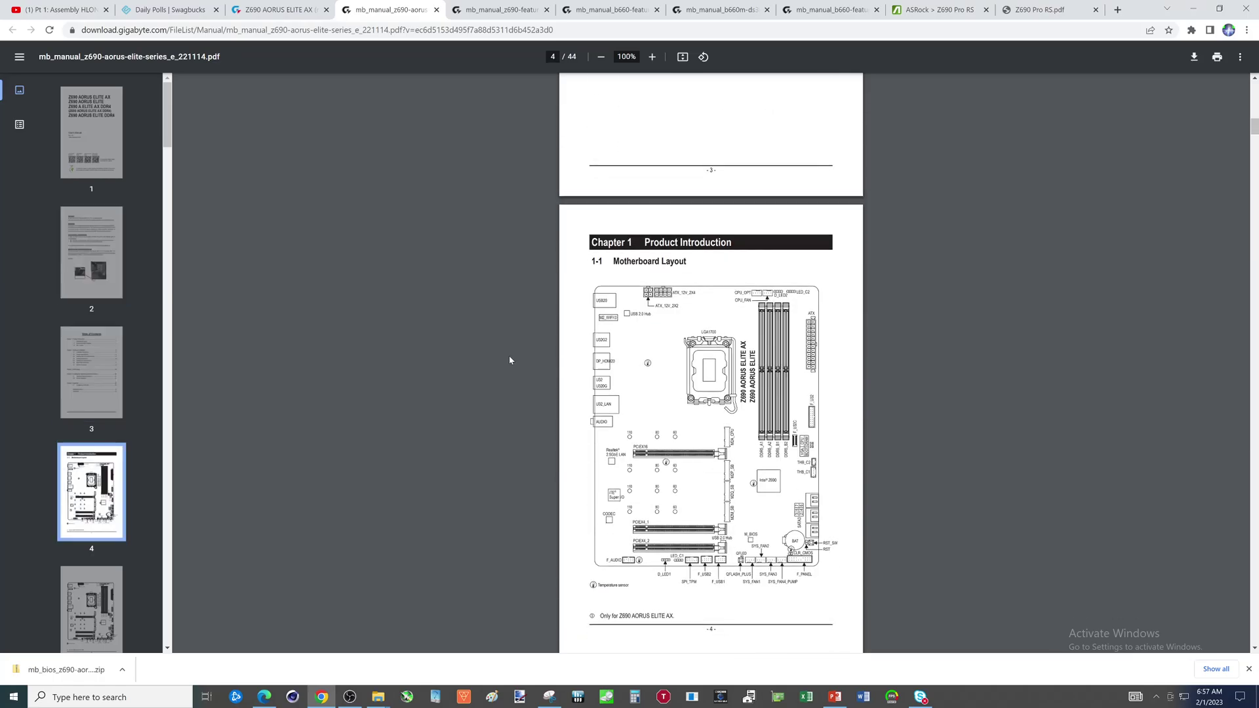
scroll(510, 357, "up", 3)
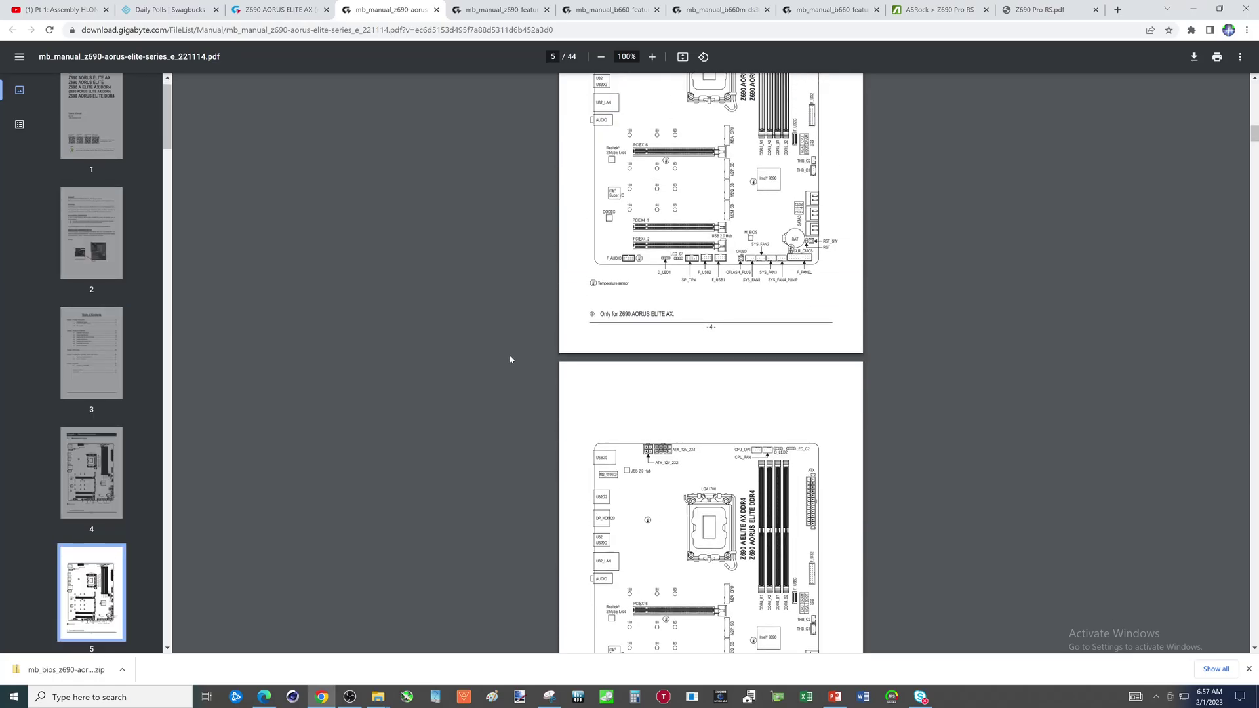
scroll(509, 357, "down", 6)
scroll(511, 357, "down", 12)
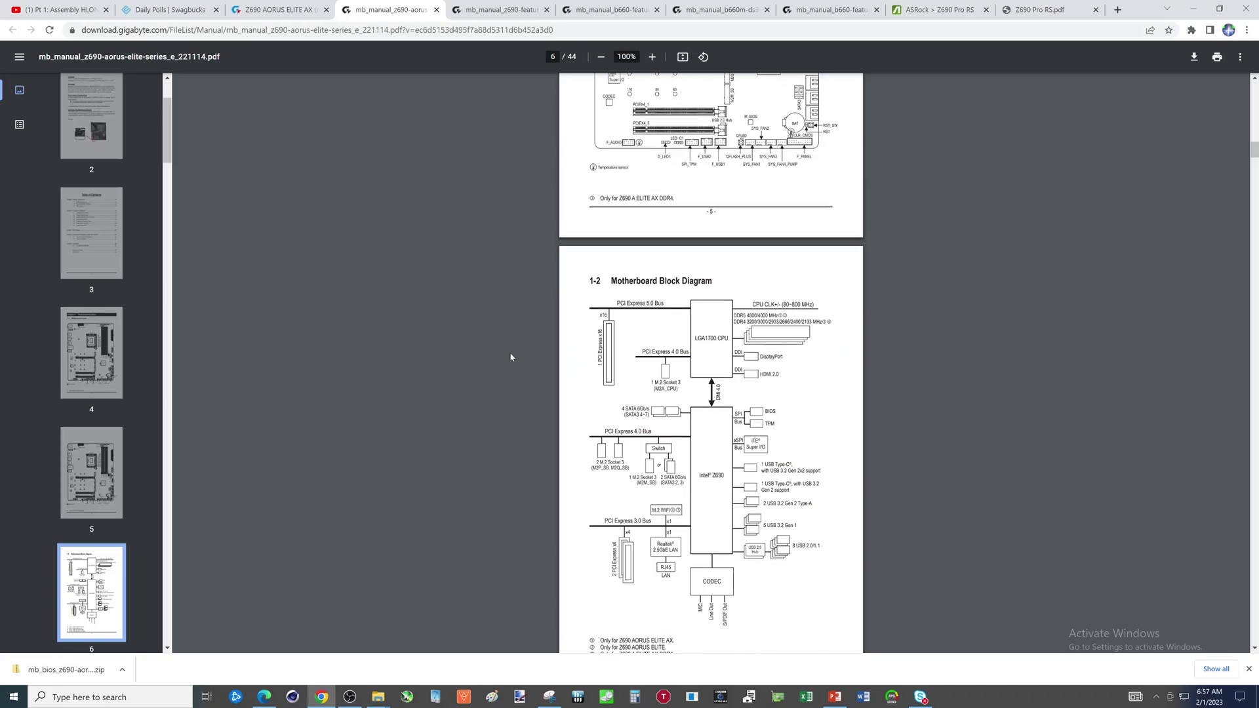
scroll(510, 356, "down", 20)
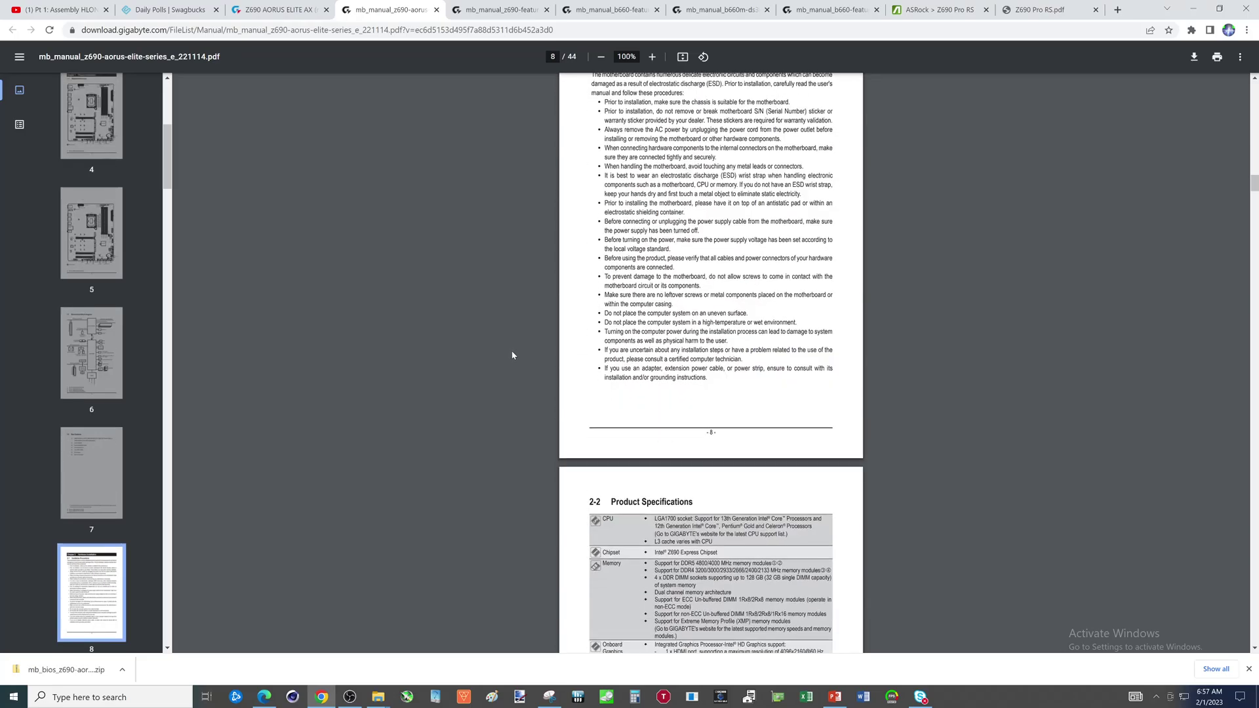
scroll(512, 354, "down", 12)
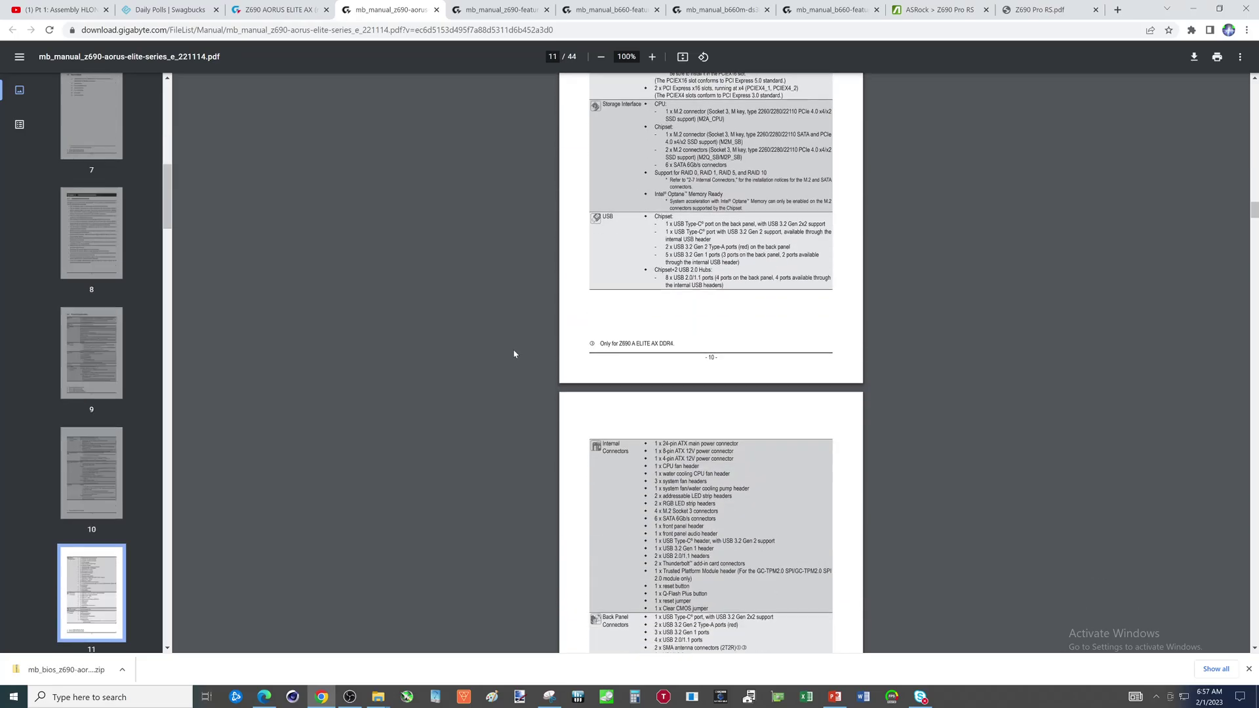
scroll(514, 352, "down", 15)
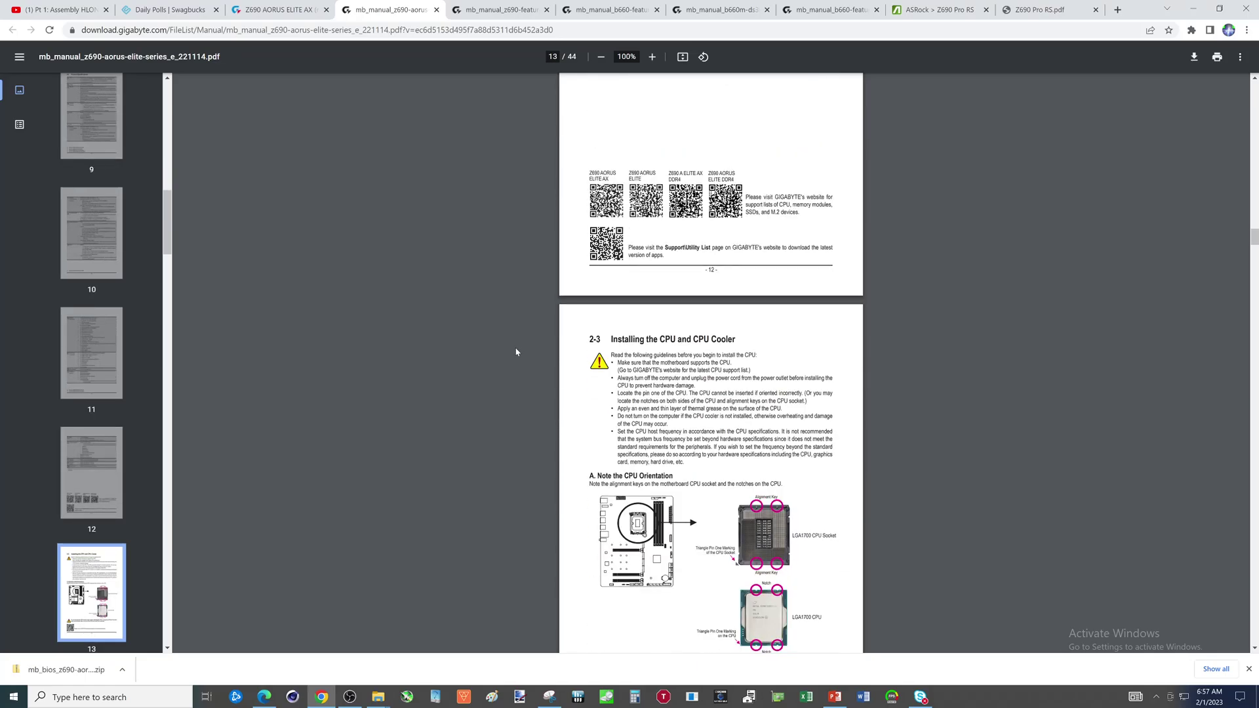
scroll(516, 353, "down", 15)
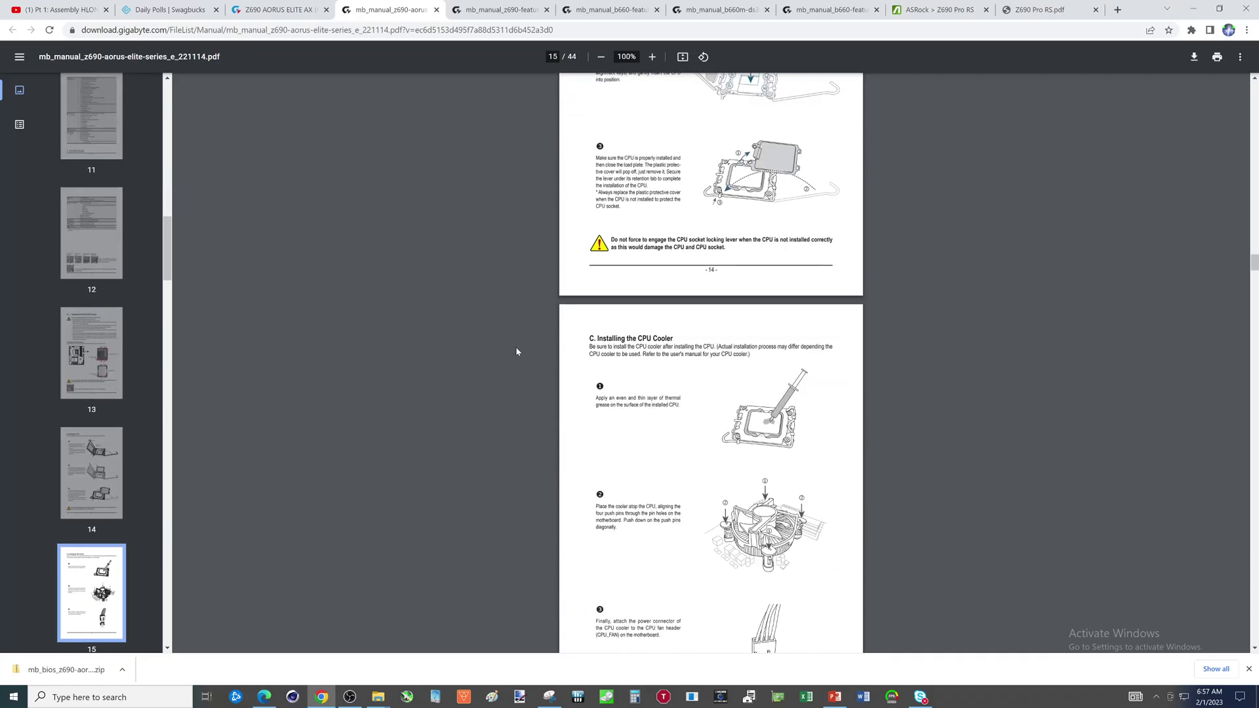
scroll(518, 348, "down", 12)
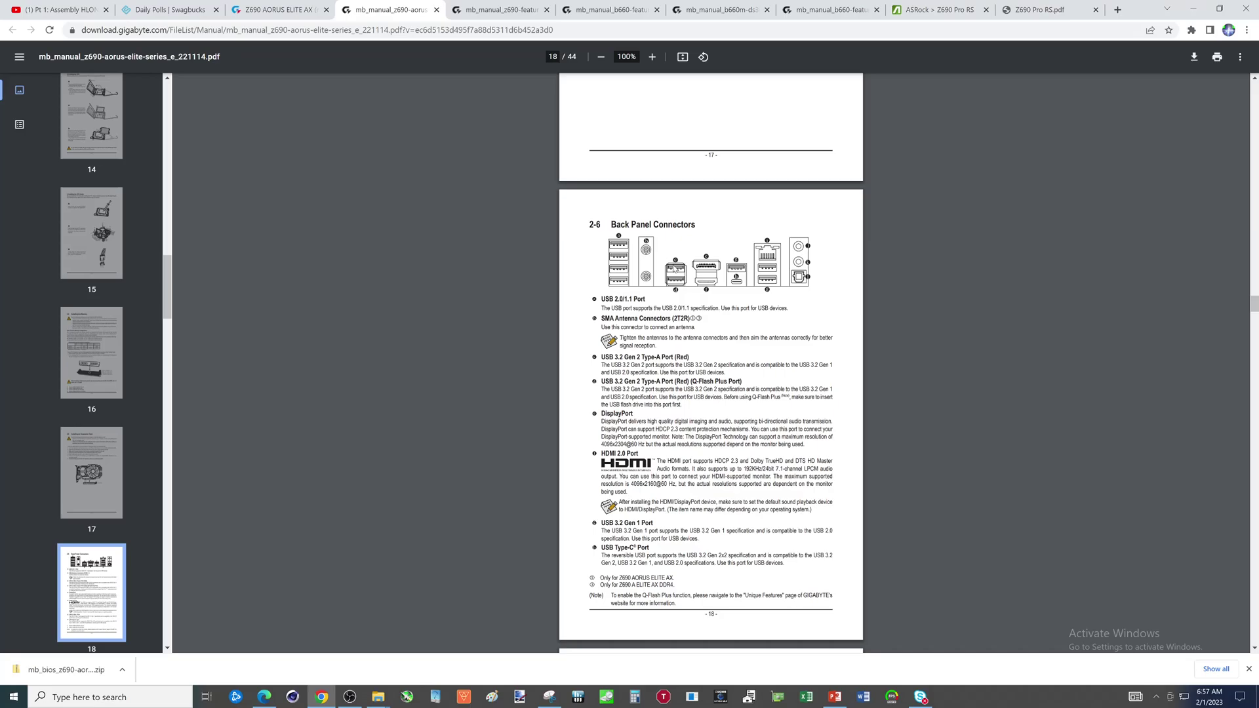
Enlarge the manual to 200% and highlight the USB 3.2 Gen 2 Type-A Port (Red) (Q-Flash Plus Port) entry
left_click(651, 56)
left_click(651, 57)
left_click(651, 56)
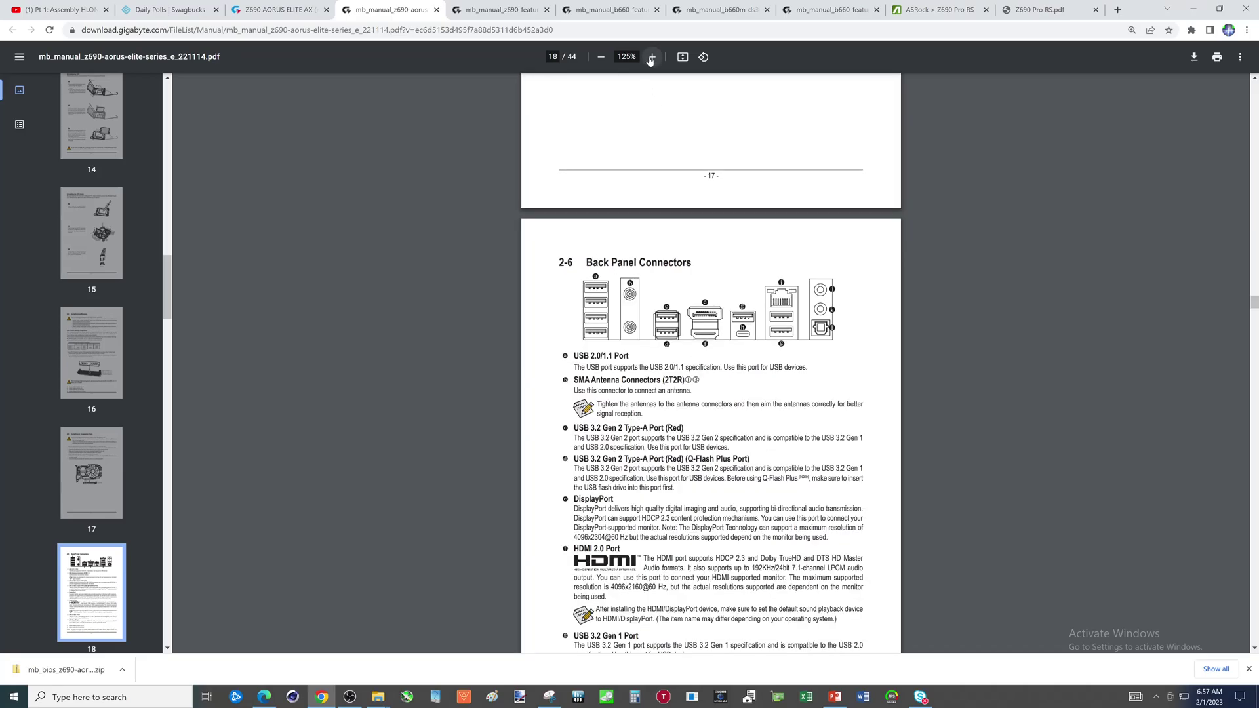
left_click(651, 56)
left_click(651, 57)
scroll(716, 398, "down", 3)
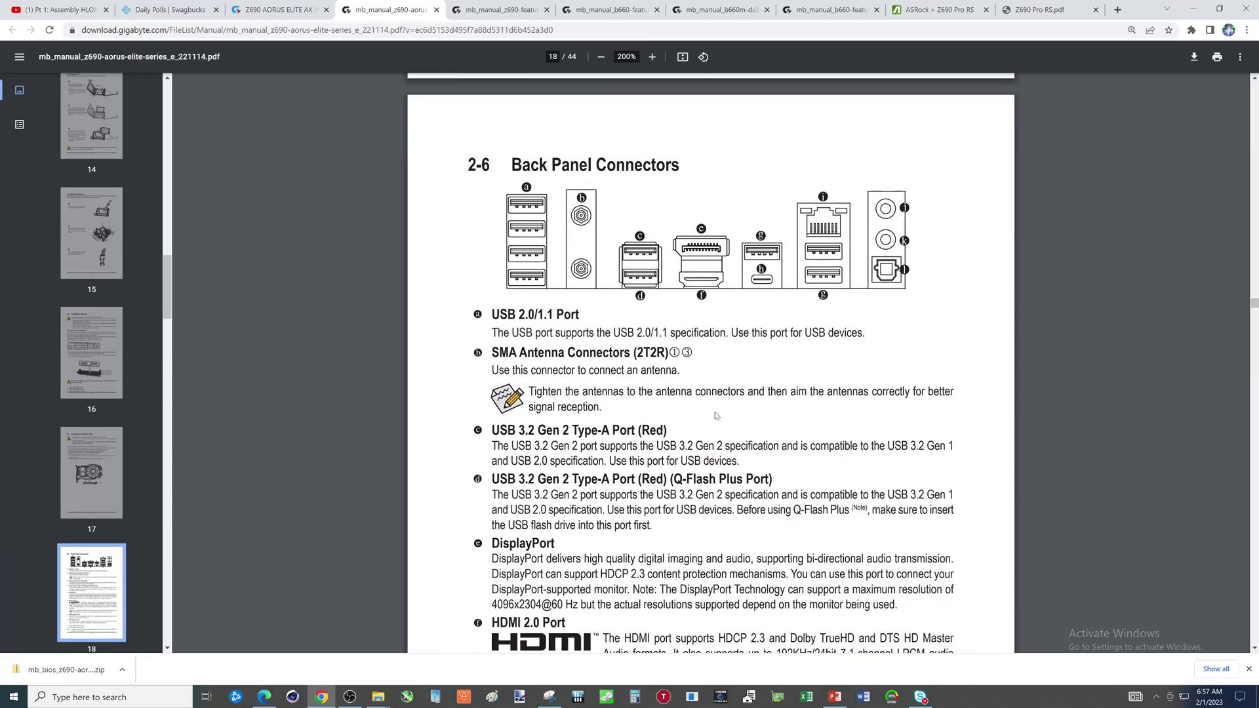
left_click_drag(492, 457, 787, 478)
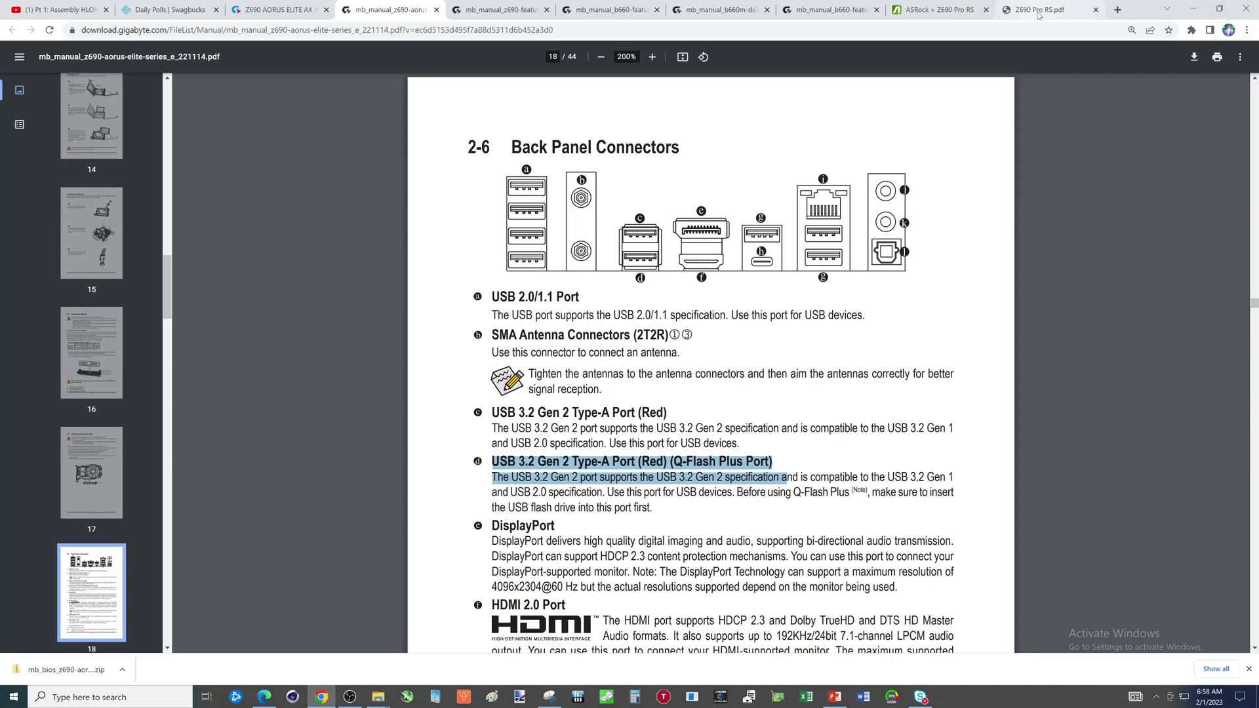
Show the USB BIOS Flashback port diagram in the ASRock Z690 Pro RS manual and clear the text highlight
mouse_move(1041, 13)
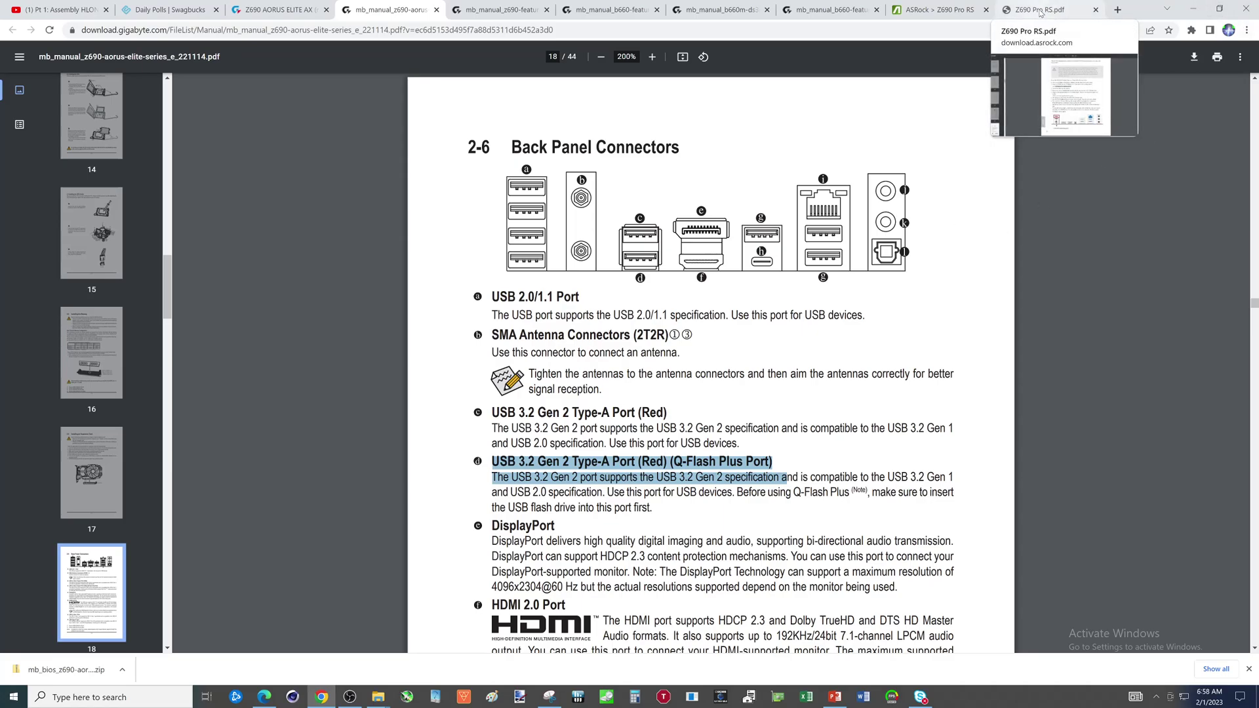
left_click(1040, 13)
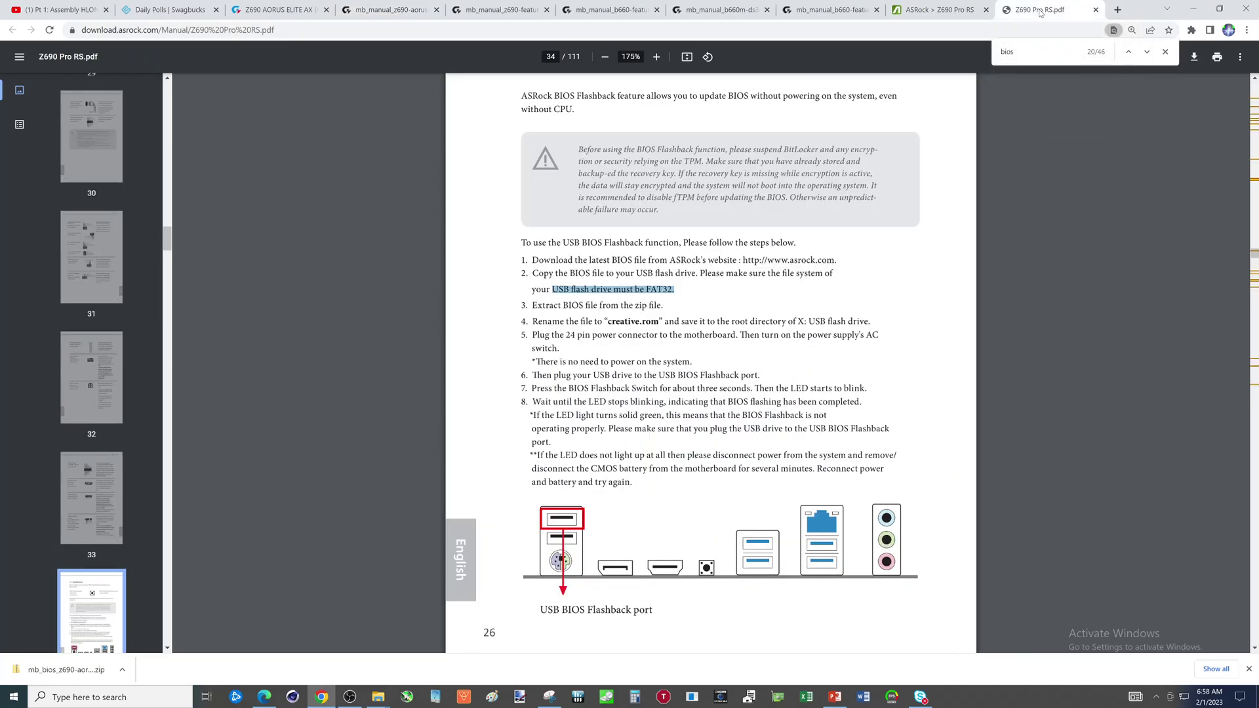
left_click(1098, 245)
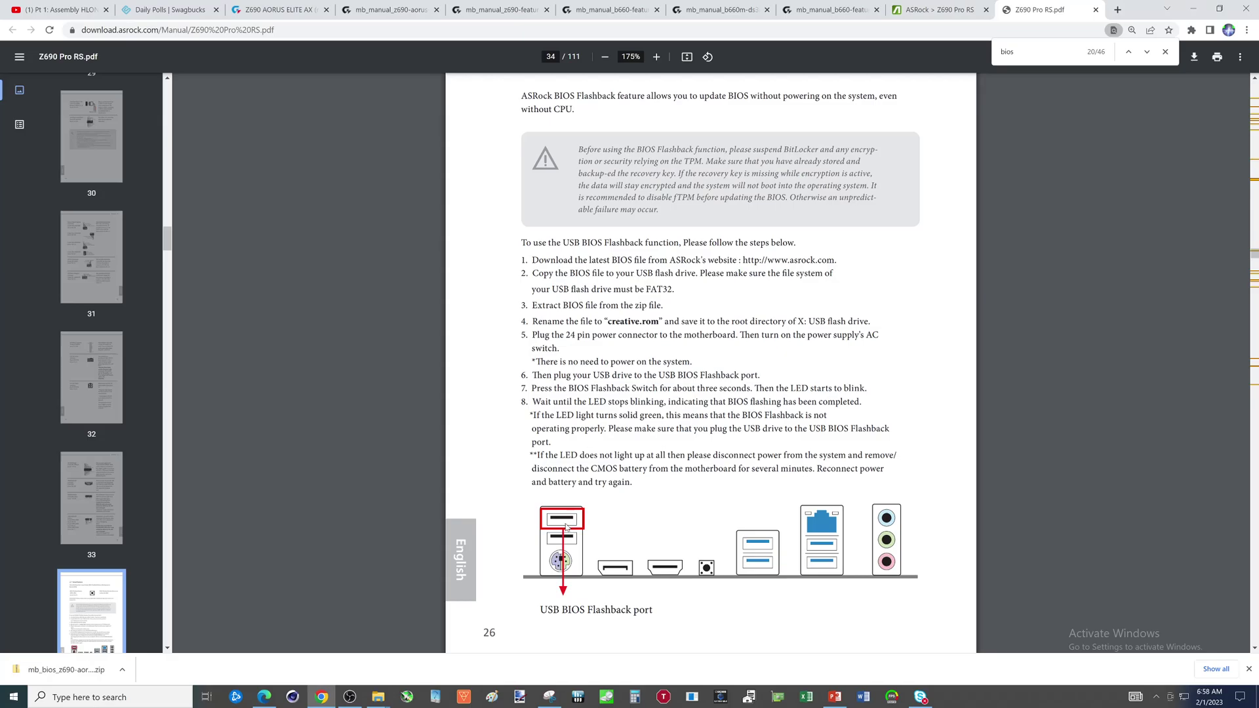
Return to PowerPoint and advance through the "Time it takes to Update" slide to the "Power Supply" slide
left_click(835, 696)
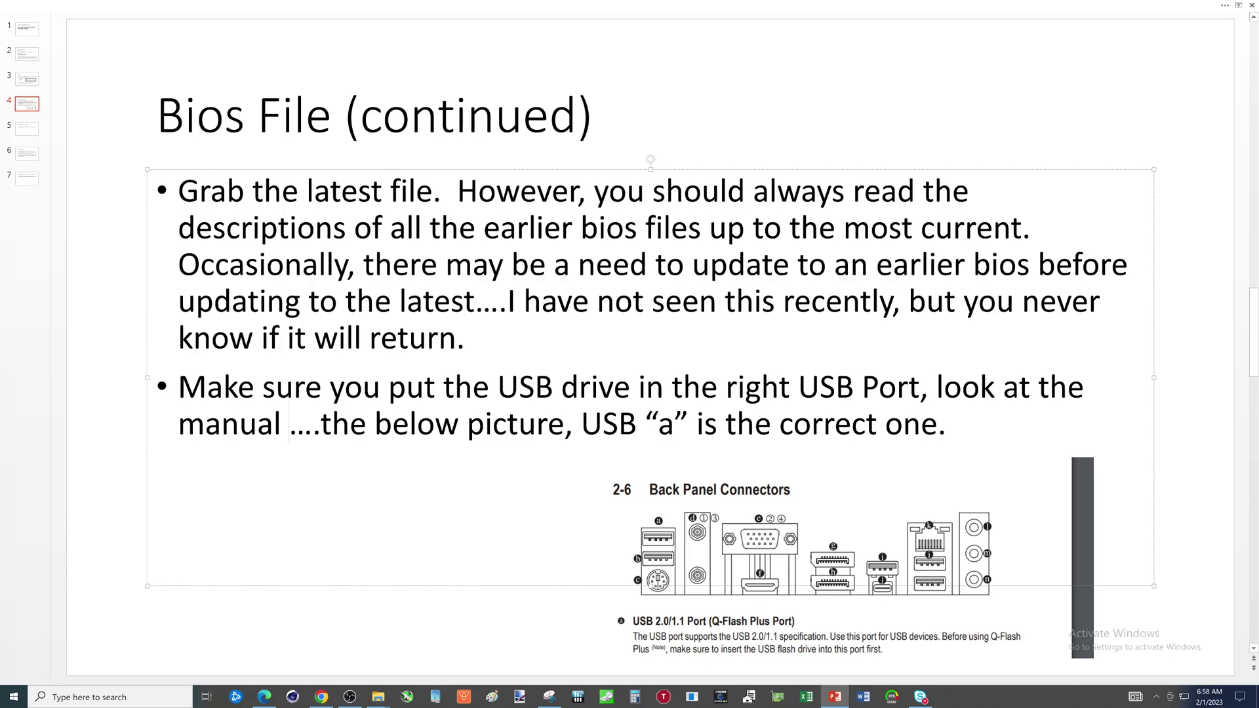
scroll(650, 406, "down", 1)
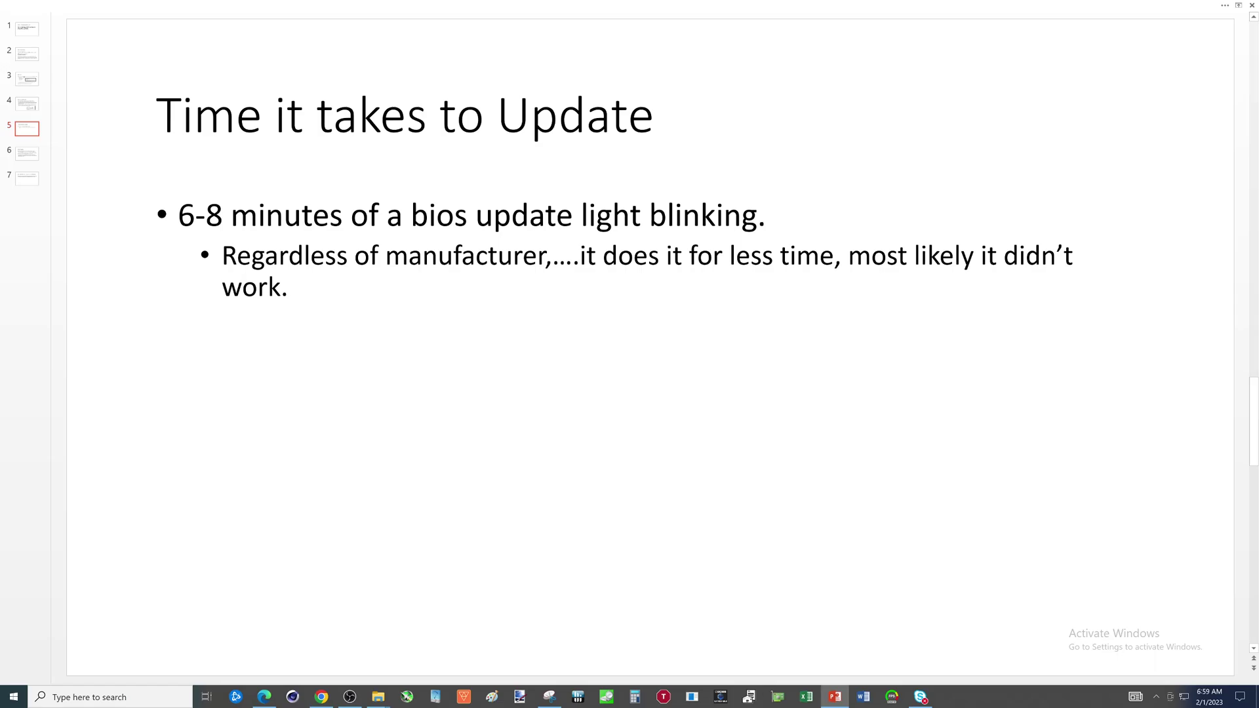
key("Page_Down")
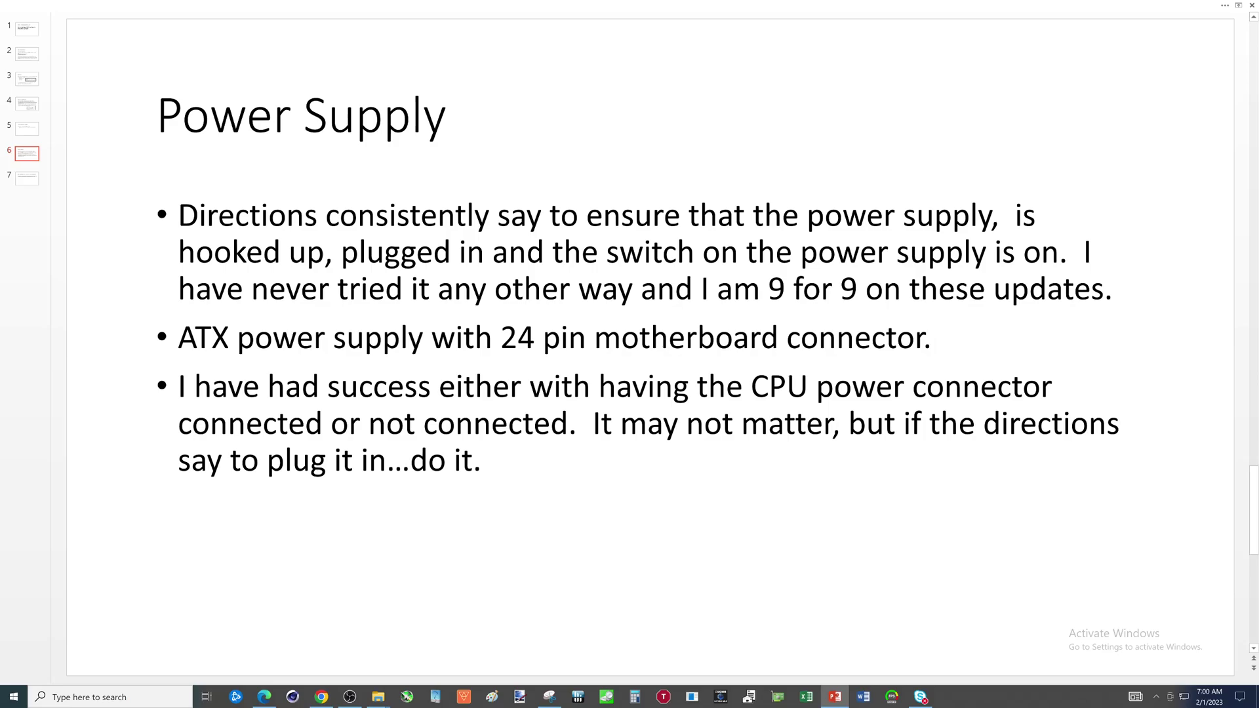
Switch to the Z690 features manual in Chrome, highlight the 12V power connector instruction under Using Q-Flash Plus, and clear the highlight
left_click(321, 697)
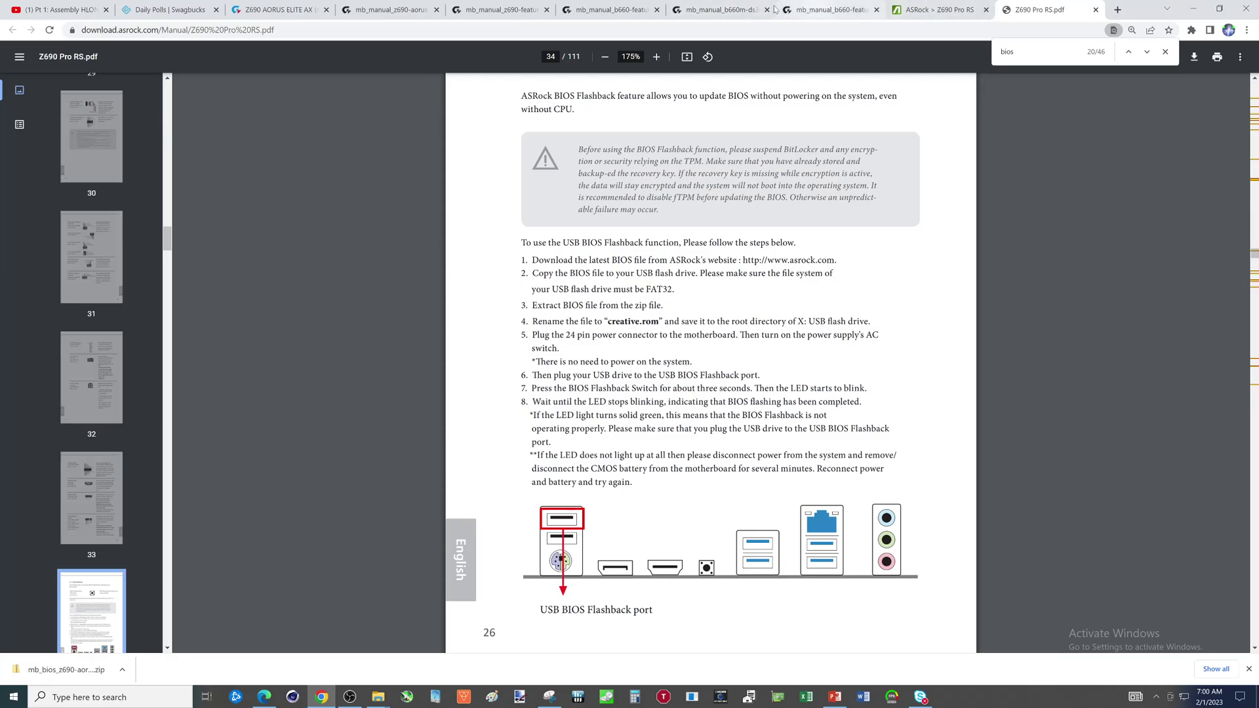
left_click(375, 11)
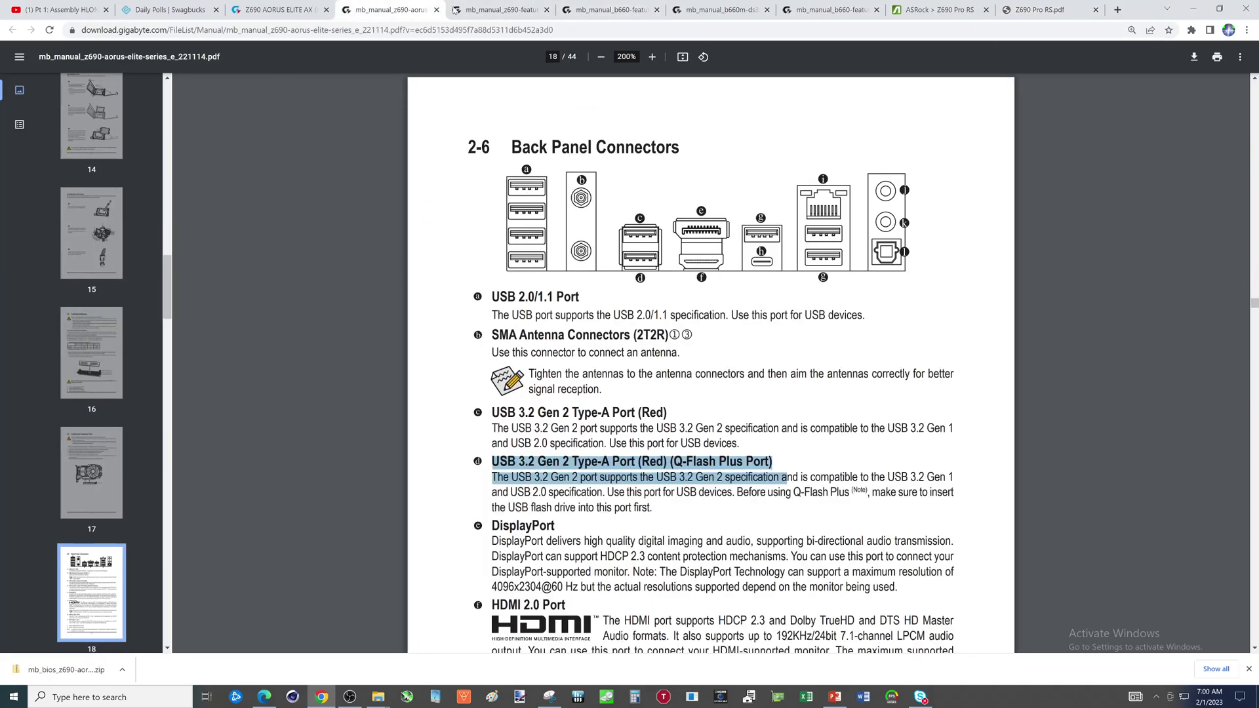
left_click(500, 9)
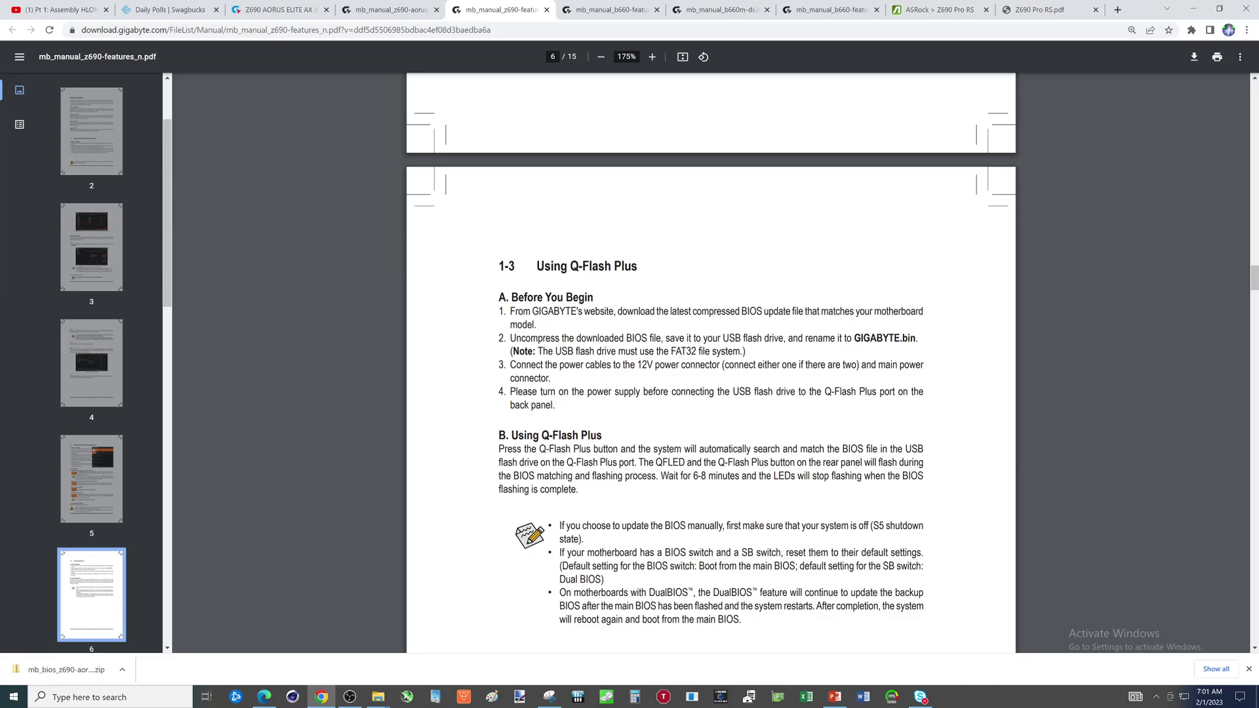
left_click_drag(878, 365, 923, 365)
left_click_drag(642, 366, 845, 365)
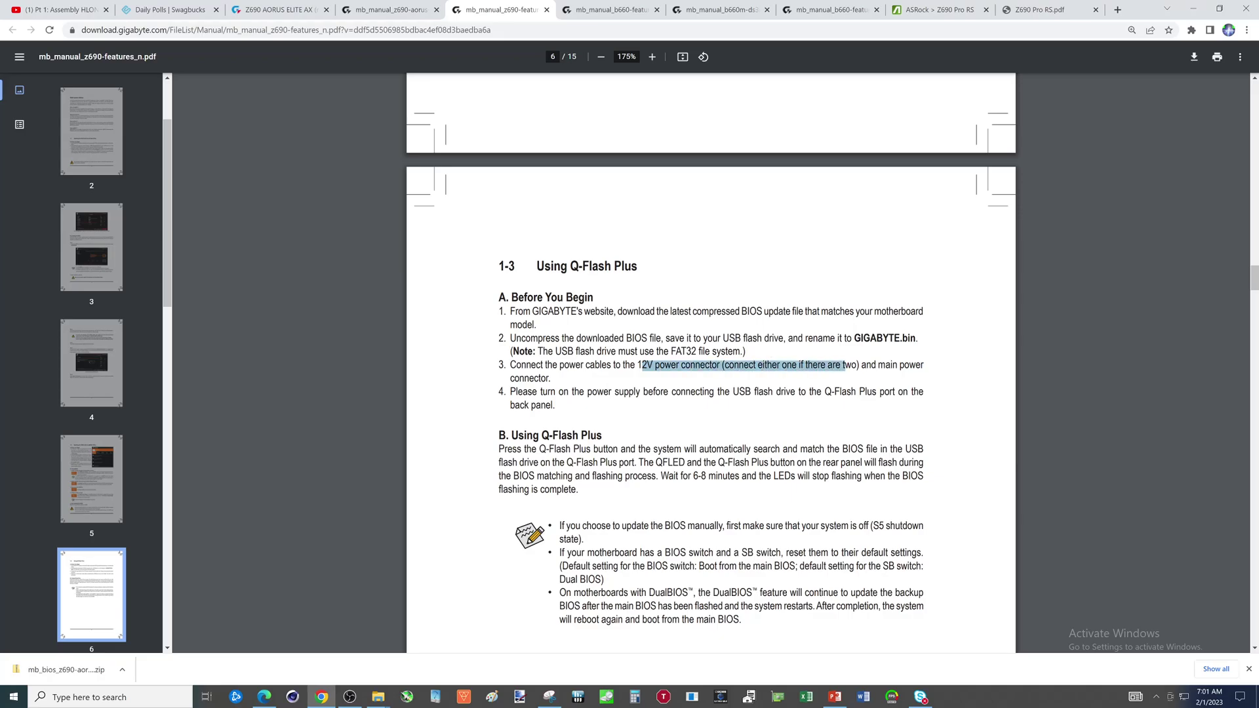
left_click(806, 366)
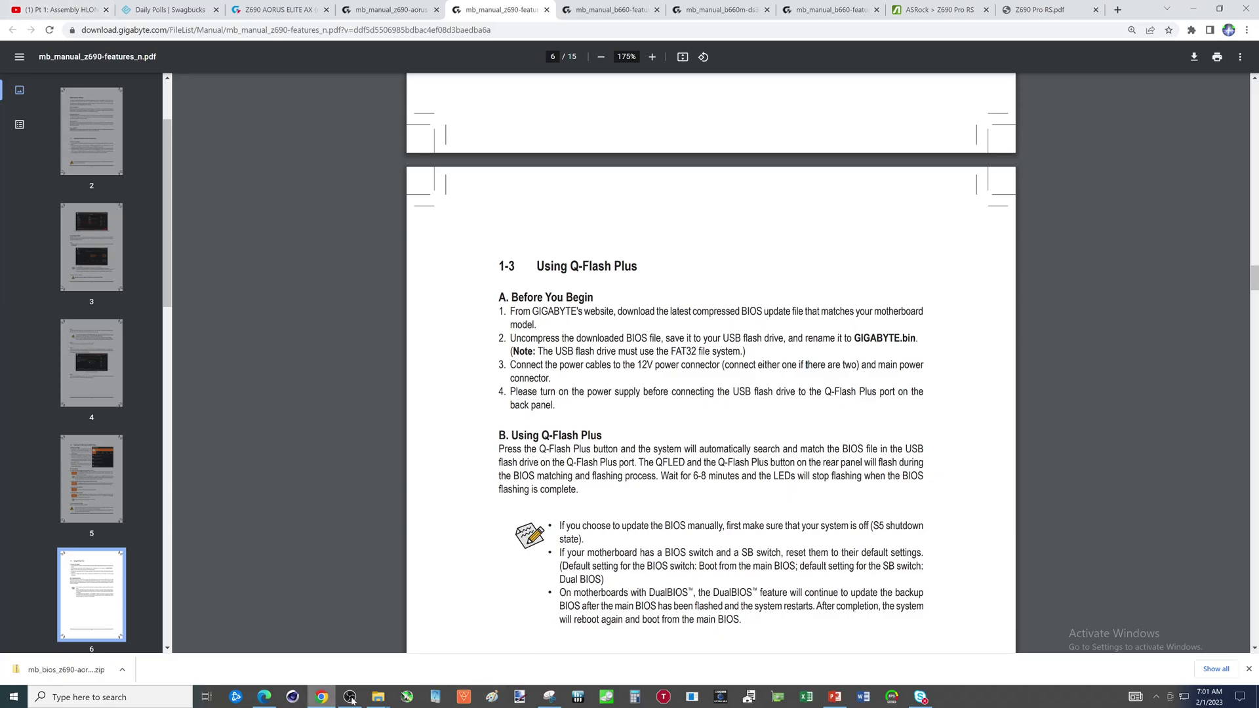
Return to PowerPoint and advance to the "Do I need the CPU, RAM, & GPU removed?" slide
left_click(830, 698)
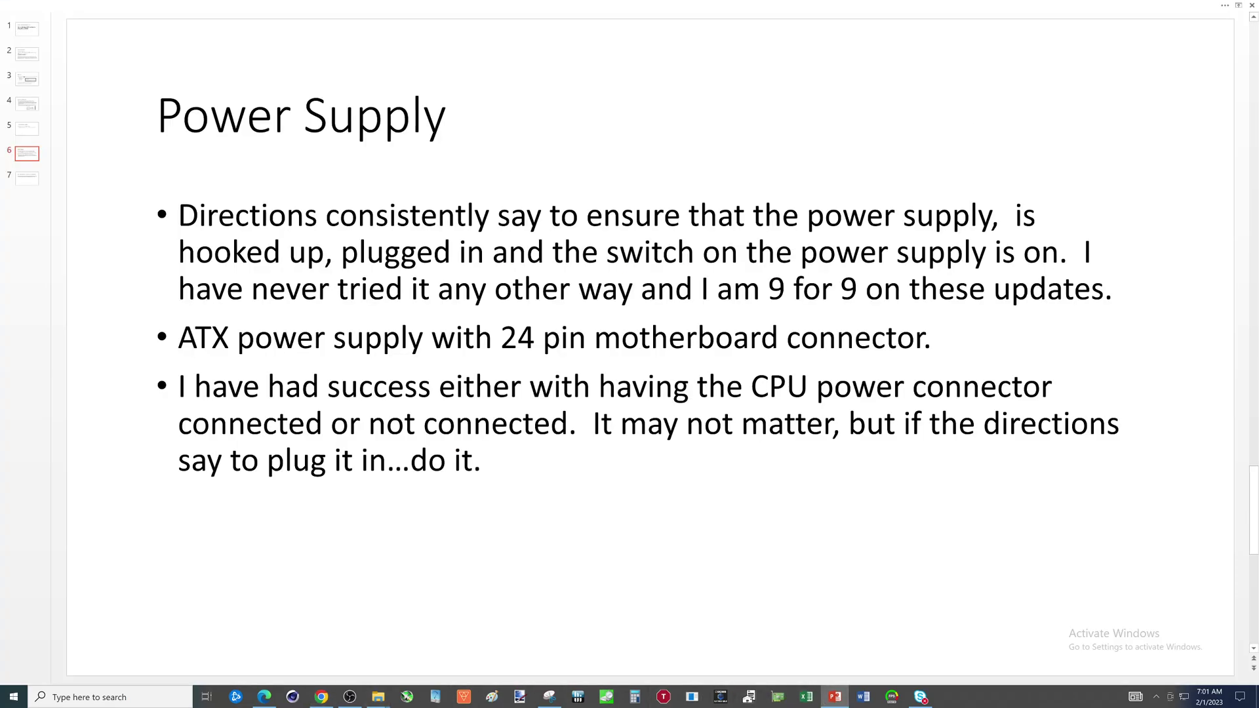
left_click(413, 443)
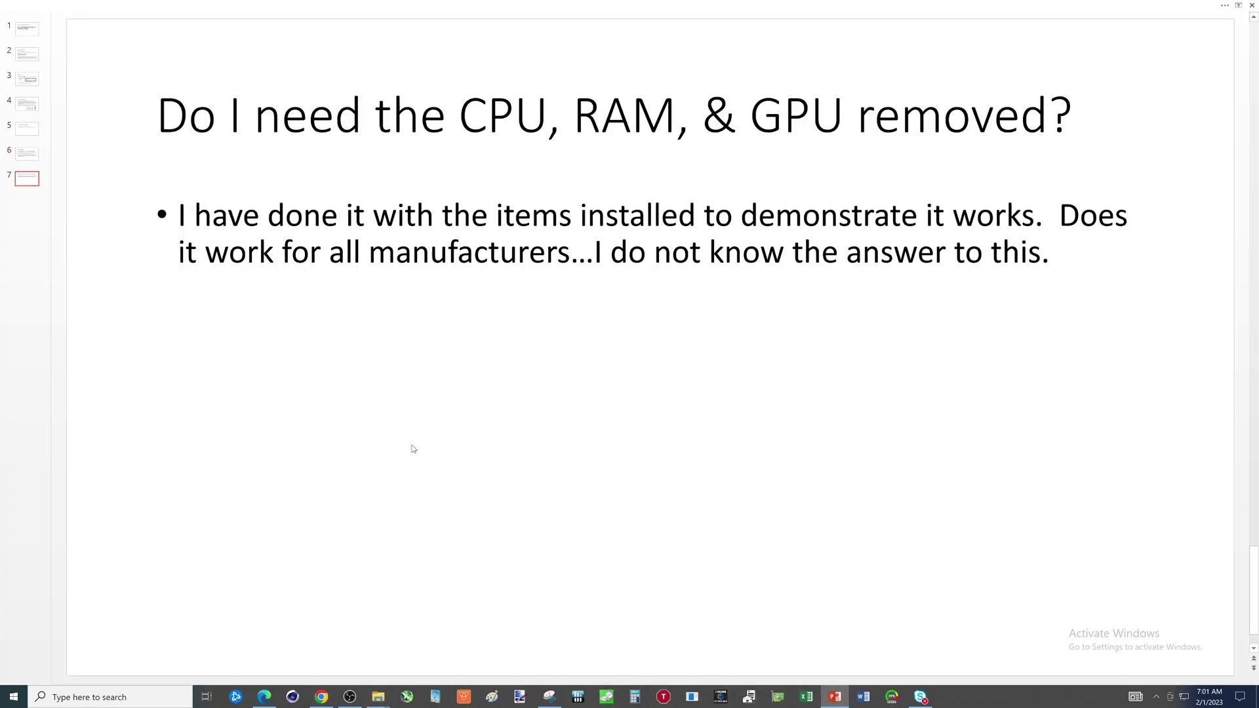